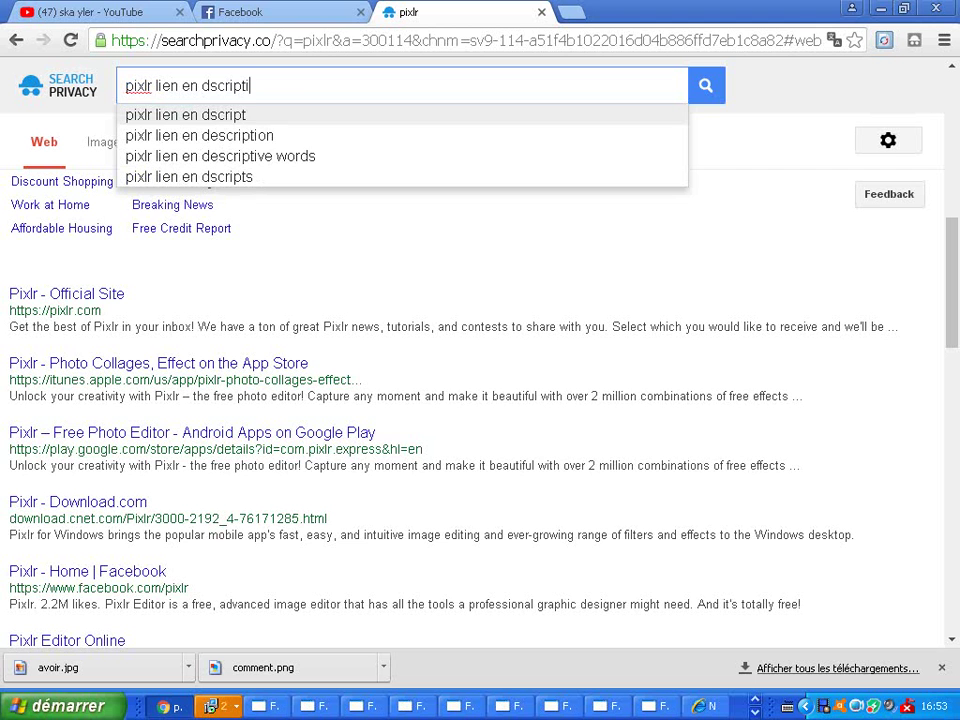
Remove the extra words after "pixlr" from the search query.
{"action": "type", "text": "o"}
{"action": "key", "text": "BackSpace"}
{"action": "key", "text": "BackSpace"}
{"action": "key", "text": "BackSpace"}
{"action": "key", "text": "BackSpace"}
{"action": "key", "text": "BackSpace"}
{"action": "key", "text": "BackSpace"}
{"action": "key", "text": "BackSpace"}
{"action": "key", "text": "BackSpace"}
{"action": "key", "text": "BackSpace"}
{"action": "key", "text": "BackSpace"}
{"action": "key", "text": "BackSpace"}
{"action": "key", "text": "BackSpace"}
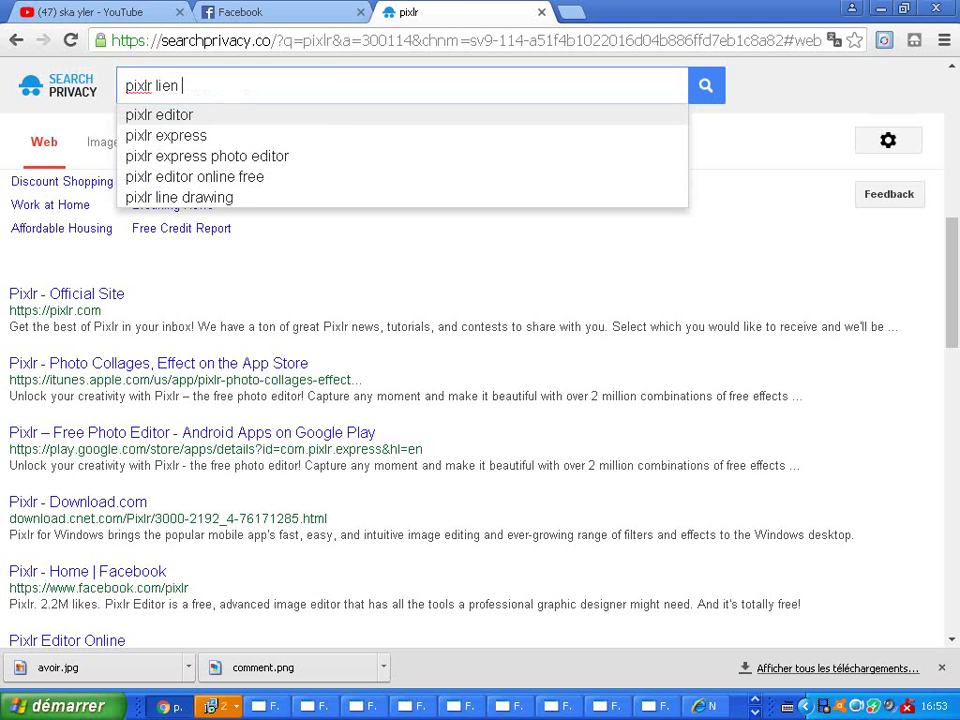
{"action": "key", "text": "BackSpace"}
{"action": "key", "text": "BackSpace"}
{"action": "key", "text": "BackSpace"}
{"action": "key", "text": "BackSpace"}
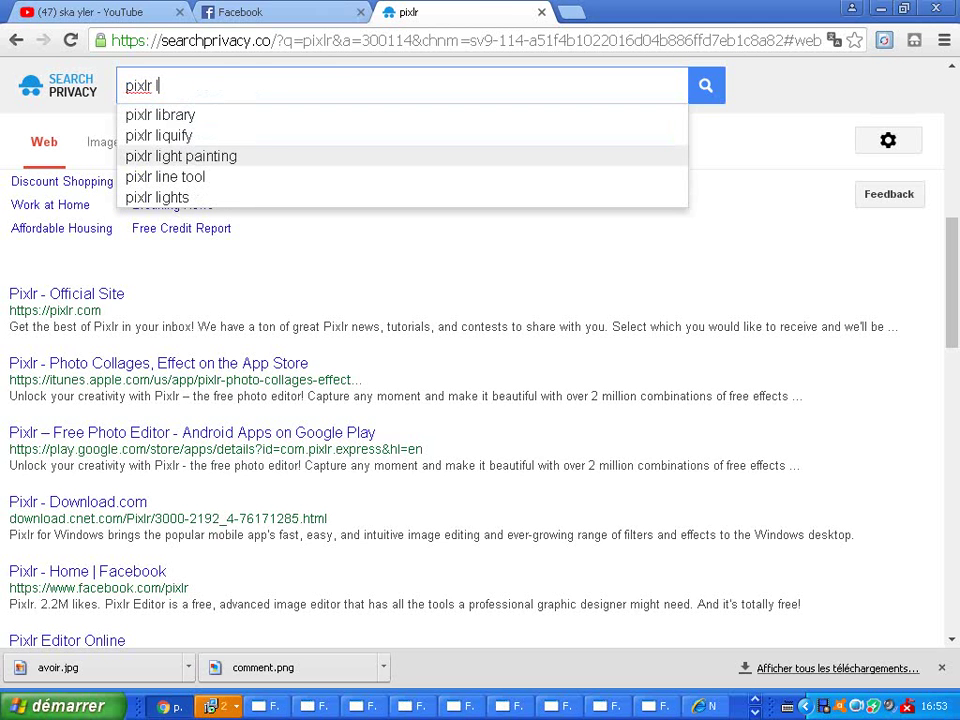
{"action": "key", "text": "BackSpace"}
{"action": "key", "text": "BackSpace"}
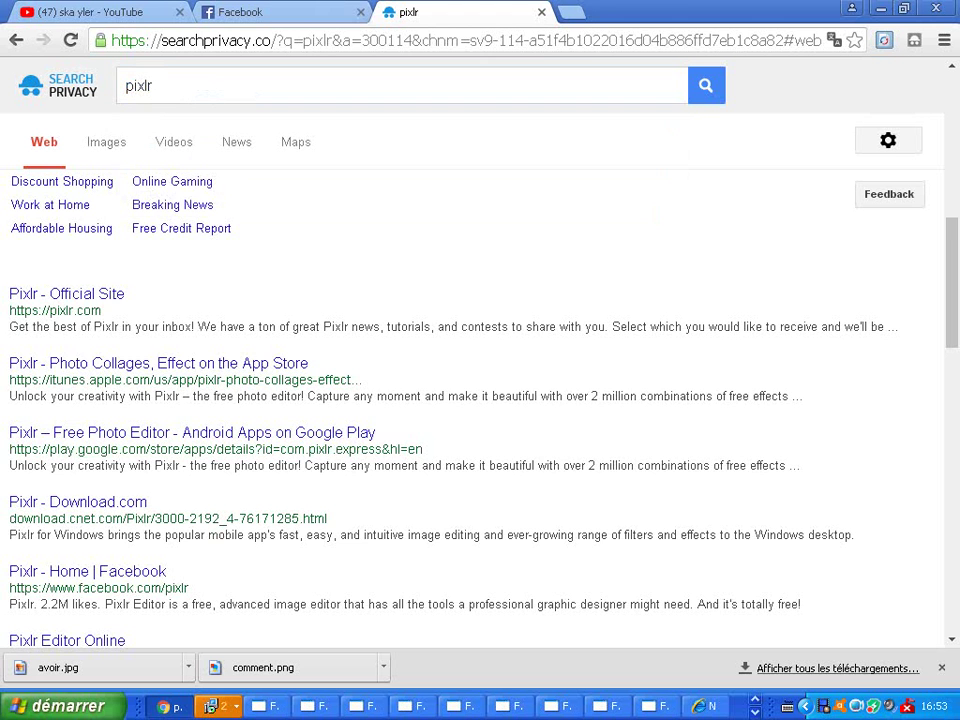
Open the official Pixlr site from the search results and launch Pixlr Editor.
{"action": "scroll", "coordinate": [480, 400], "scroll_direction": "down", "scroll_amount": 1}
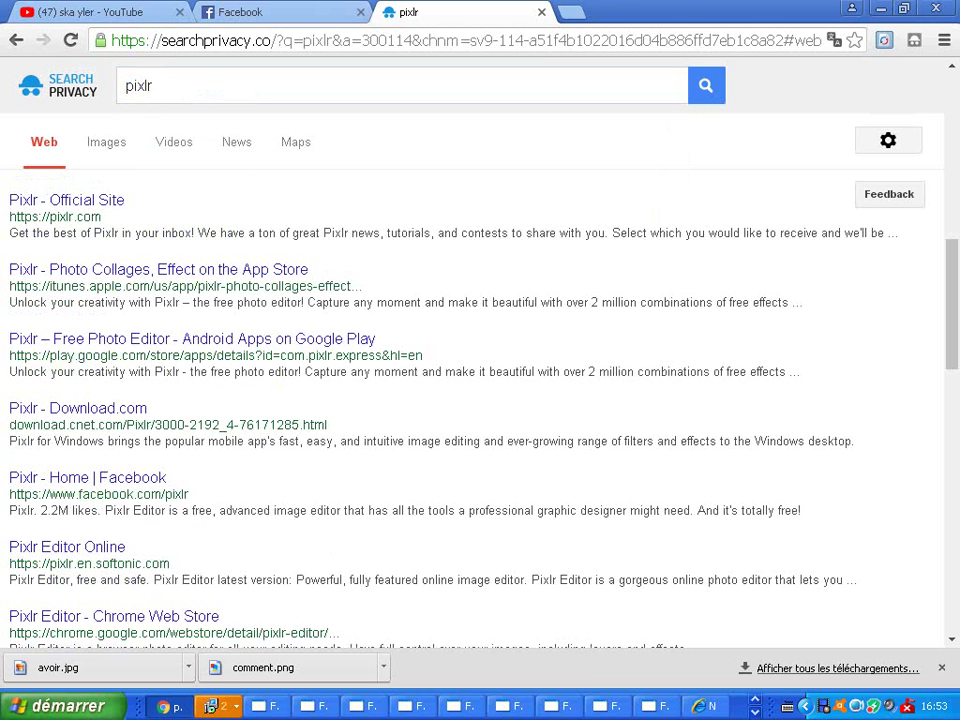
{"action": "left_click", "coordinate": [66, 200]}
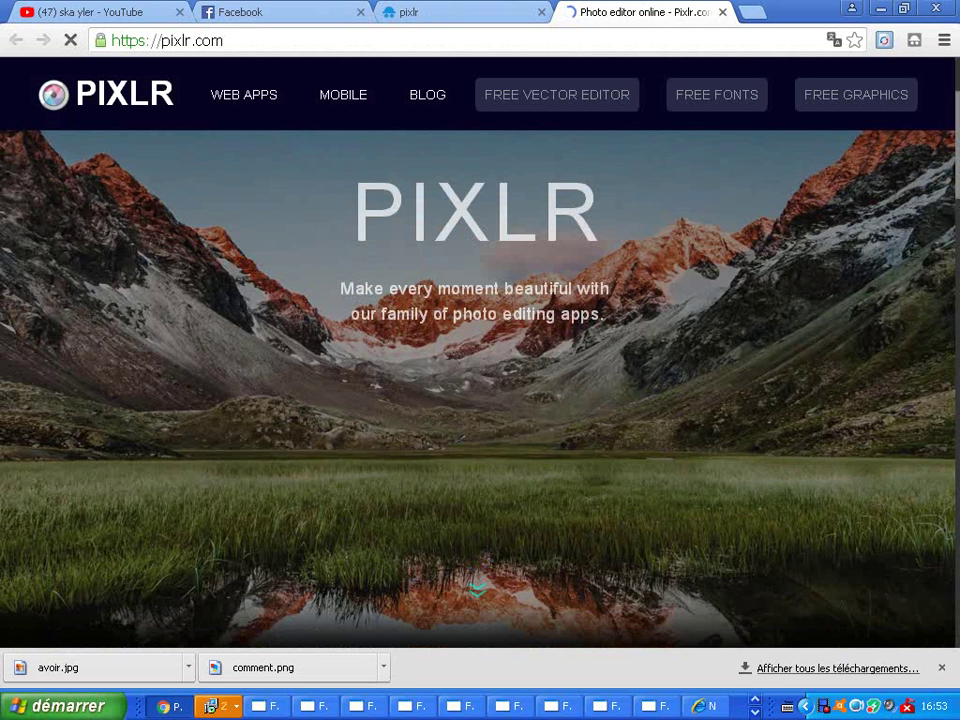
{"action": "scroll", "coordinate": [480, 390], "scroll_direction": "down", "scroll_amount": 1}
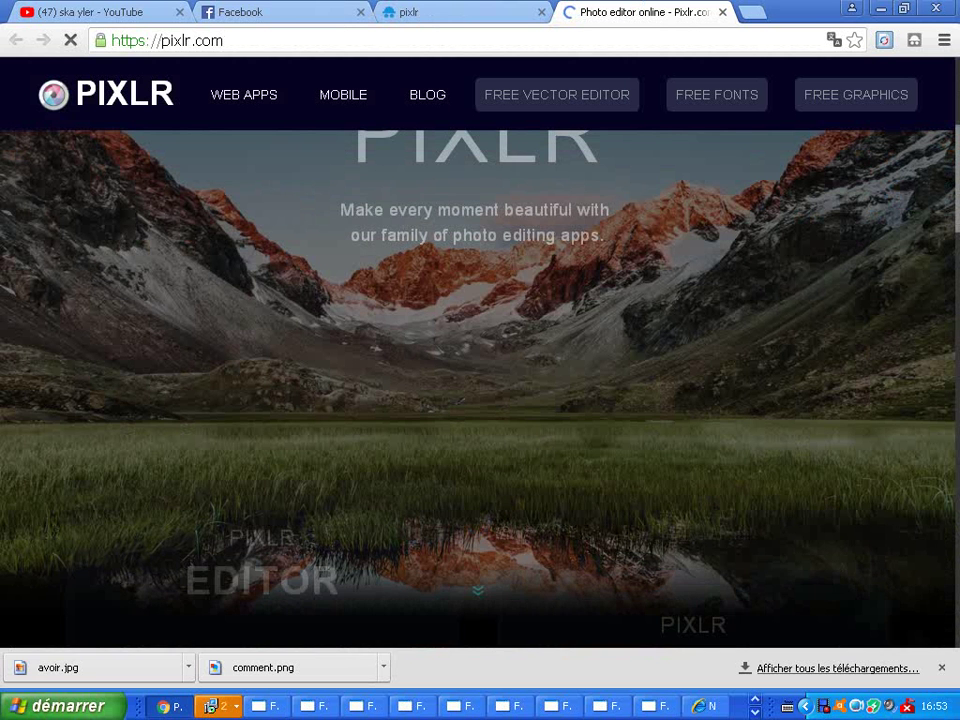
{"action": "scroll", "coordinate": [480, 390], "scroll_direction": "down", "scroll_amount": 1}
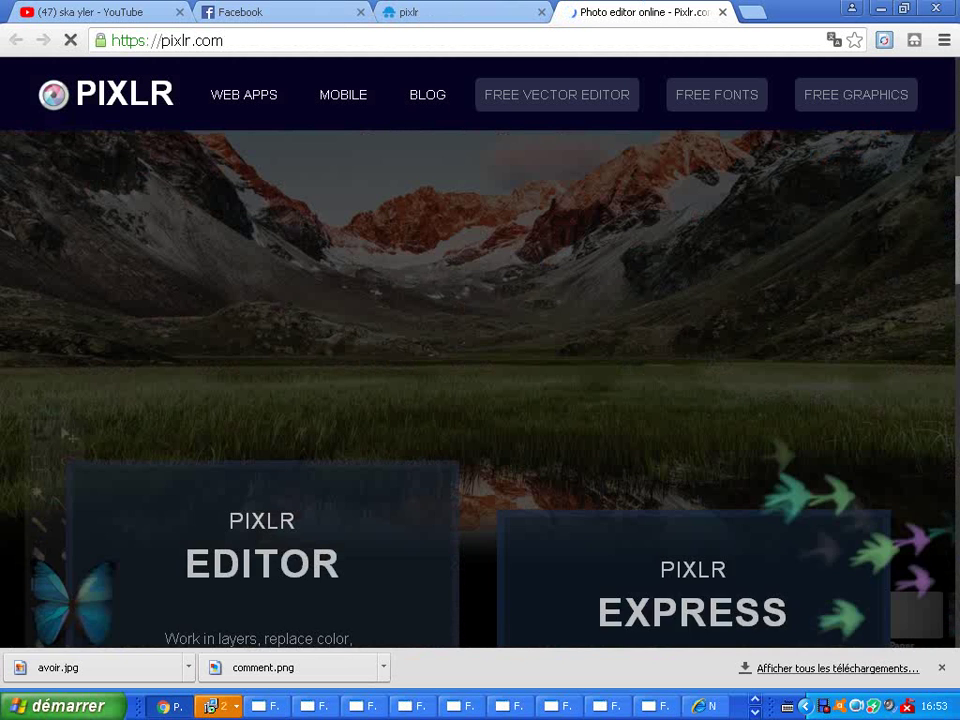
{"action": "scroll", "coordinate": [480, 390], "scroll_direction": "down", "scroll_amount": 1}
{"action": "scroll", "coordinate": [480, 390], "scroll_direction": "down", "scroll_amount": 1}
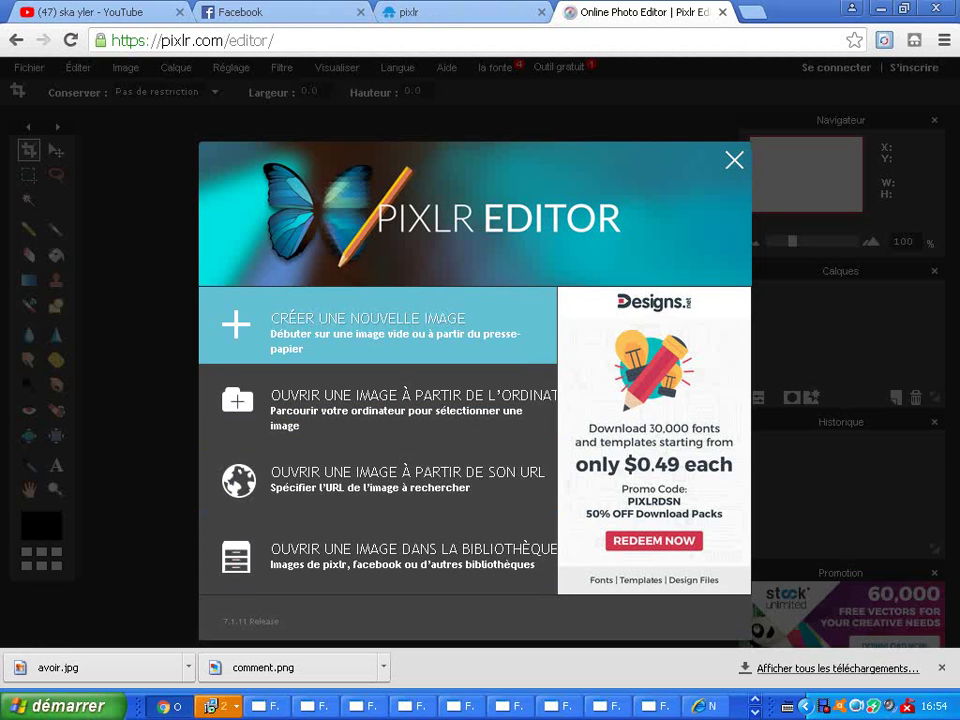
Create a new blank image 1280 px wide and 720 px high with a transparent background.
{"action": "left_click", "coordinate": [370, 330]}
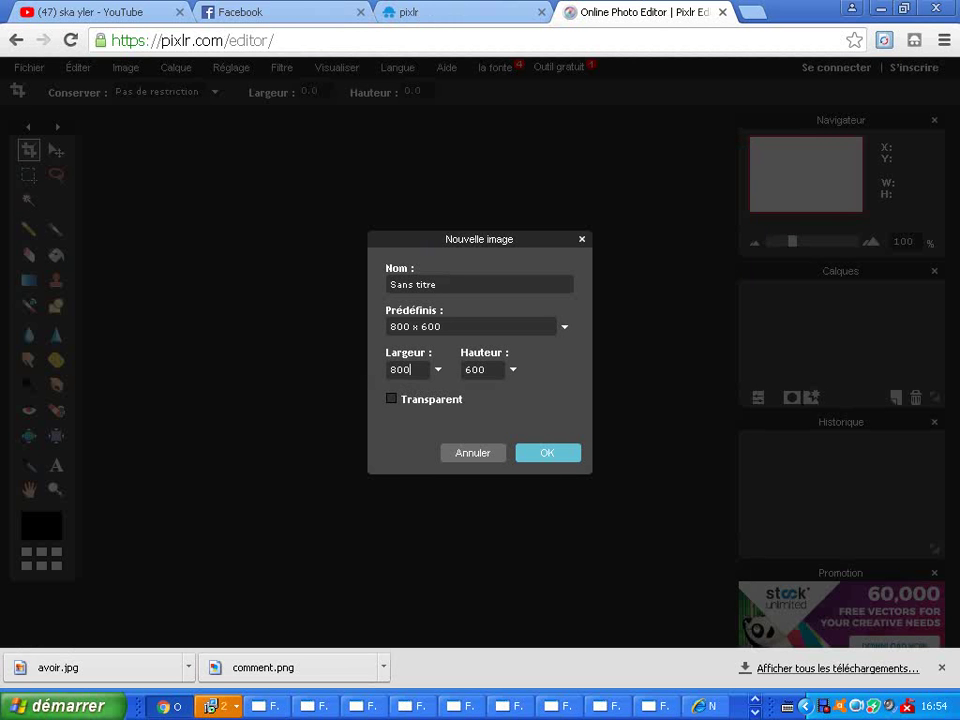
{"action": "double_click", "coordinate": [402, 370]}
{"action": "key", "text": "BackSpace"}
{"action": "type", "text": "1280"}
{"action": "key", "text": "Tab"}
{"action": "key", "text": "BackSpace"}
{"action": "type", "text": "720"}
{"action": "left_click", "coordinate": [392, 399]}
{"action": "left_click", "coordinate": [550, 453]}
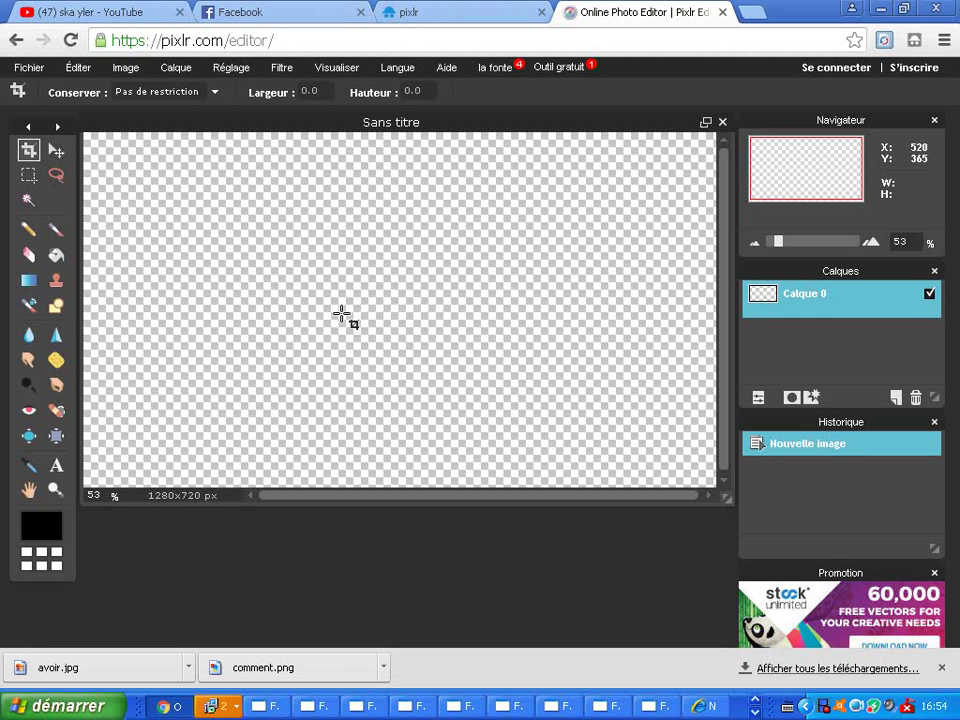
{"action": "left_click", "coordinate": [125, 67]}
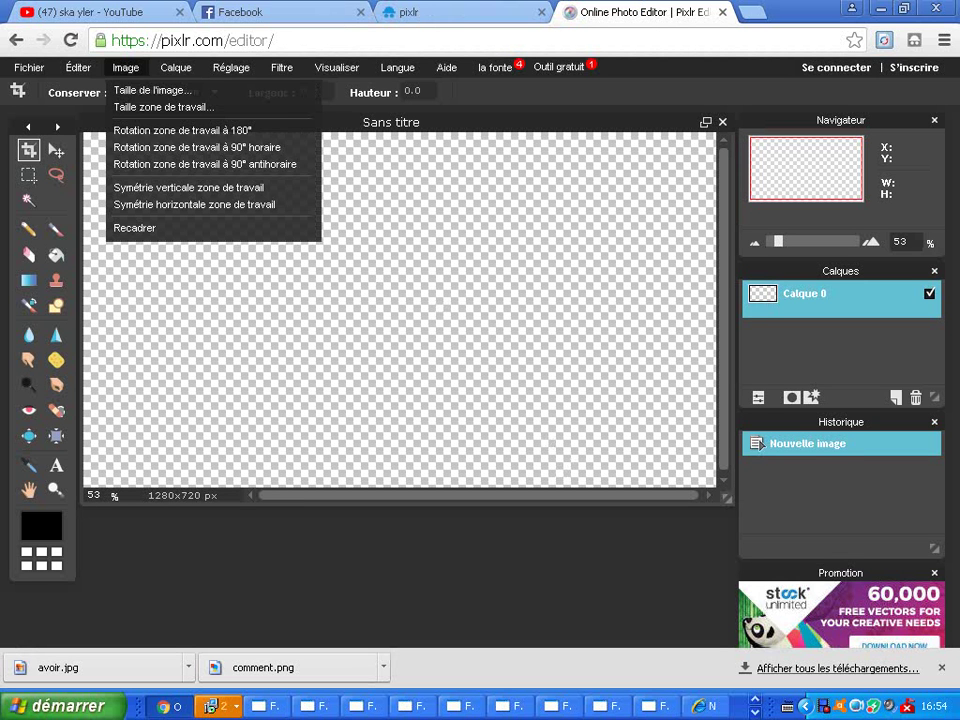
{"action": "mouse_move", "coordinate": [78, 68]}
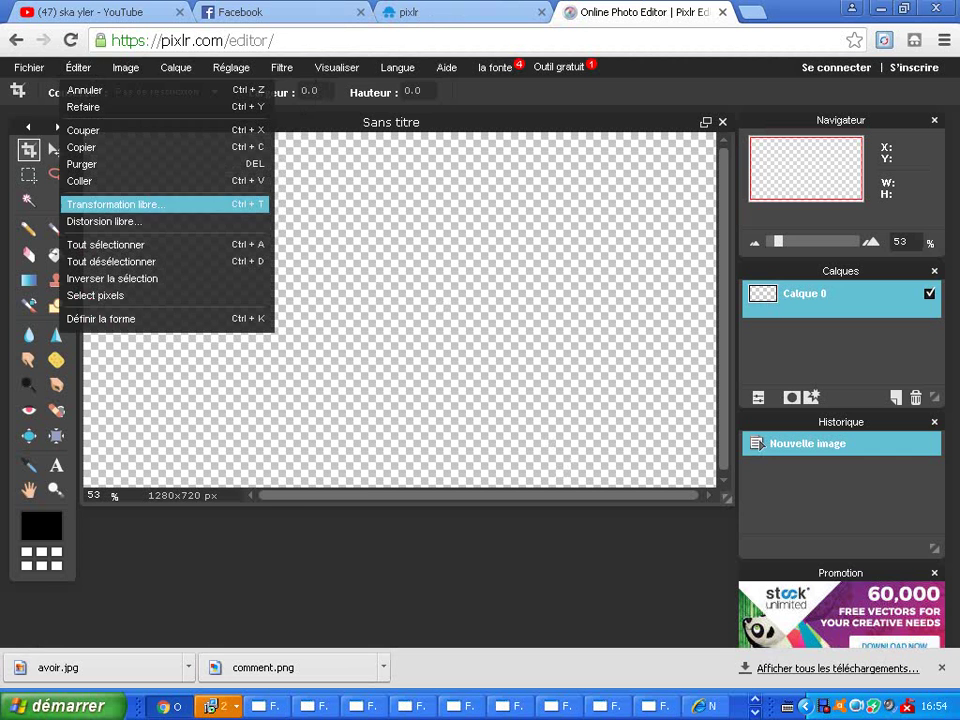
Return to the search page and run an image search for "fond ecran".
{"action": "mouse_move", "coordinate": [176, 68]}
{"action": "left_click", "coordinate": [450, 12]}
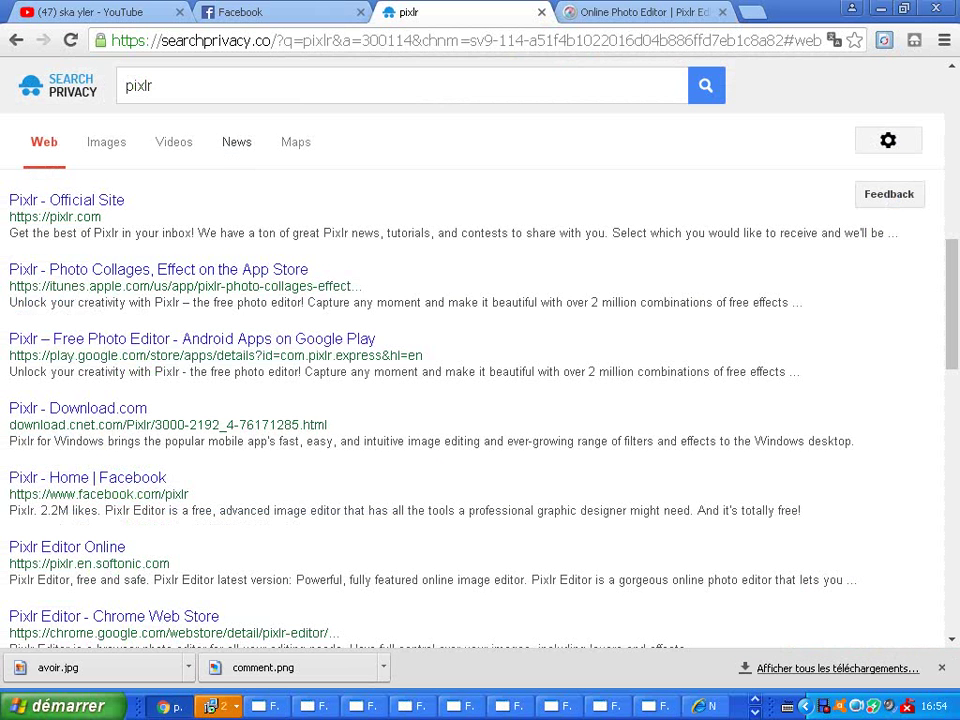
{"action": "double_click", "coordinate": [150, 86]}
{"action": "left_click", "coordinate": [157, 86]}
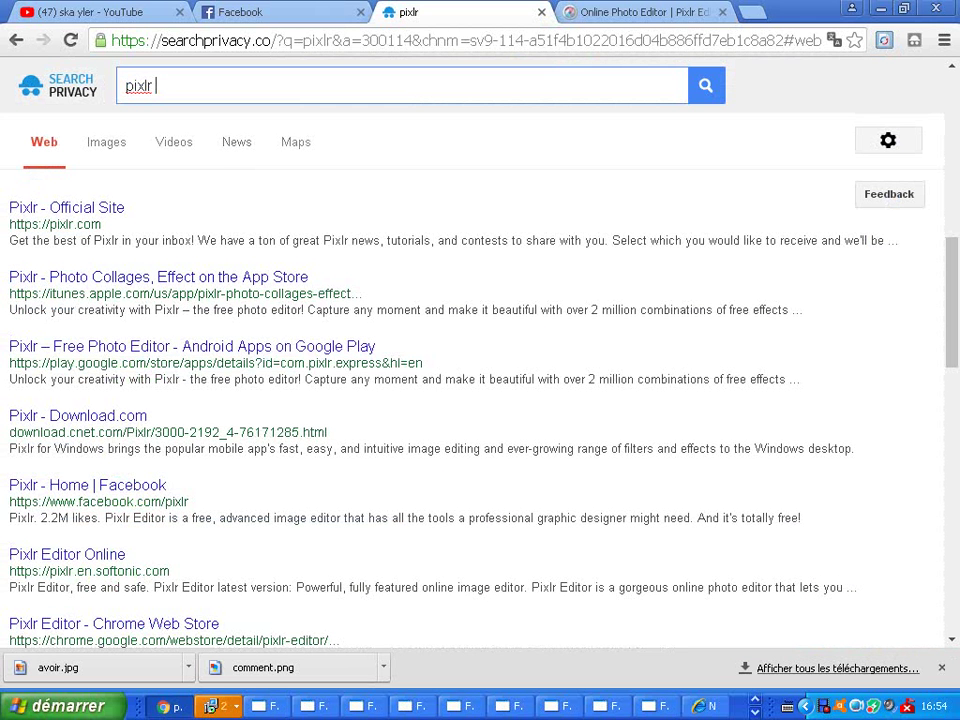
{"action": "key", "text": "ctrl+a"}
{"action": "key", "text": "BackSpace"}
{"action": "type", "text": "fond ecr"}
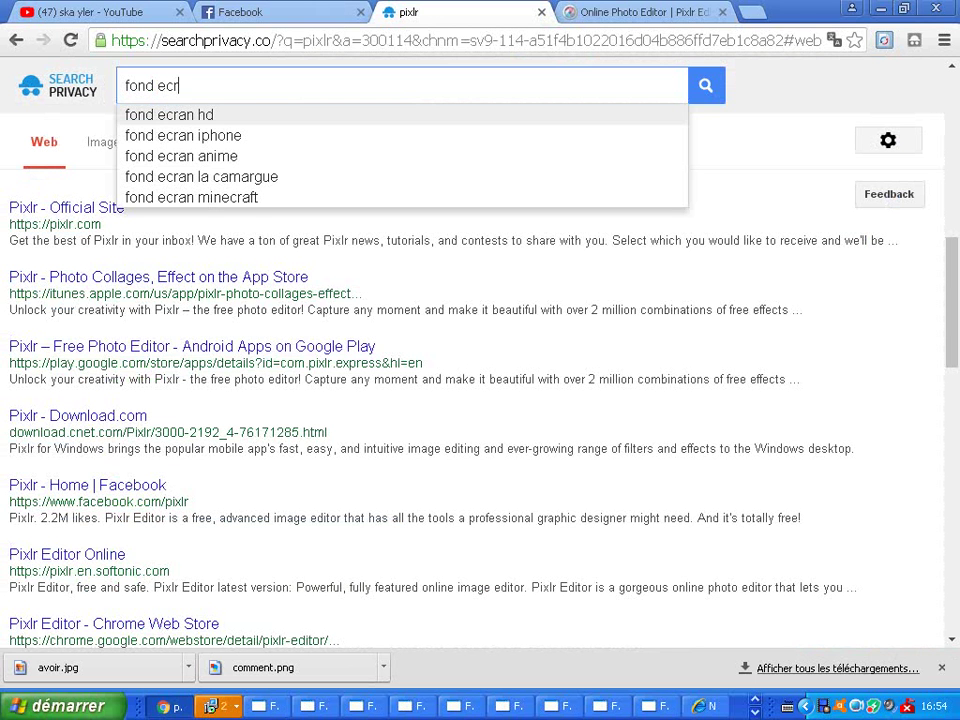
{"action": "type", "text": "an"}
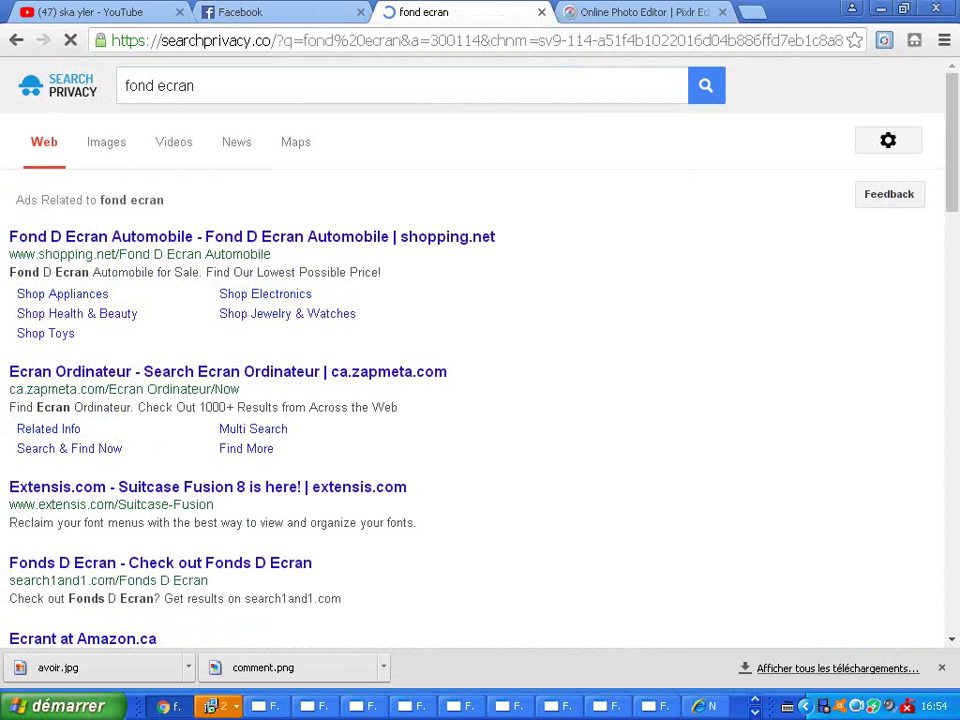
{"action": "left_click", "coordinate": [106, 142]}
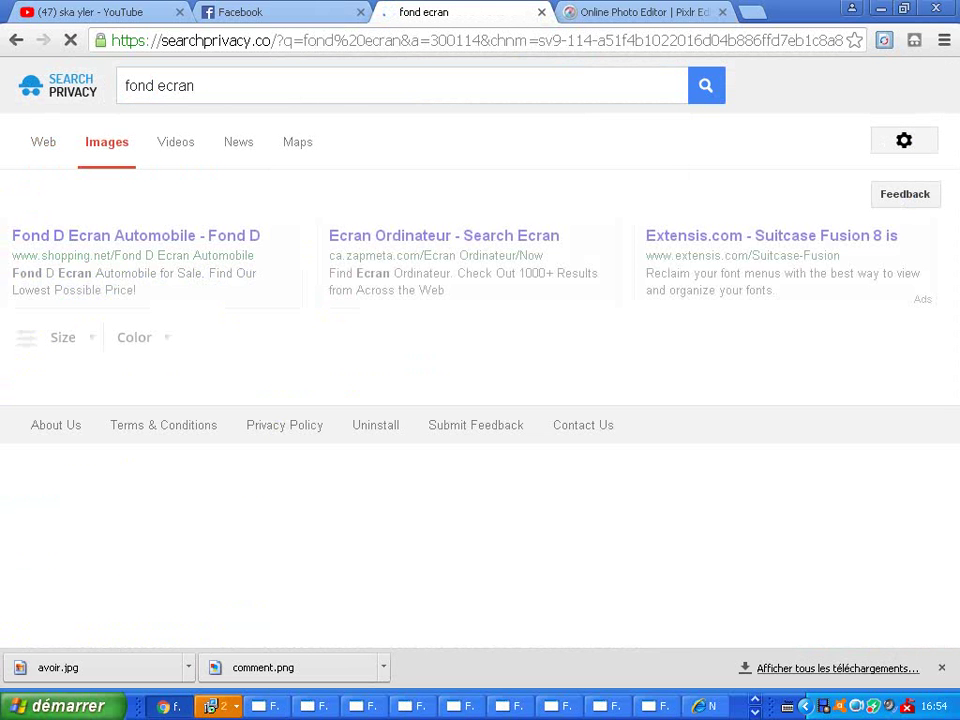
Look through the wallpaper image results for a suitable background picture.
{"action": "scroll", "coordinate": [470, 400], "scroll_direction": "down", "scroll_amount": 5}
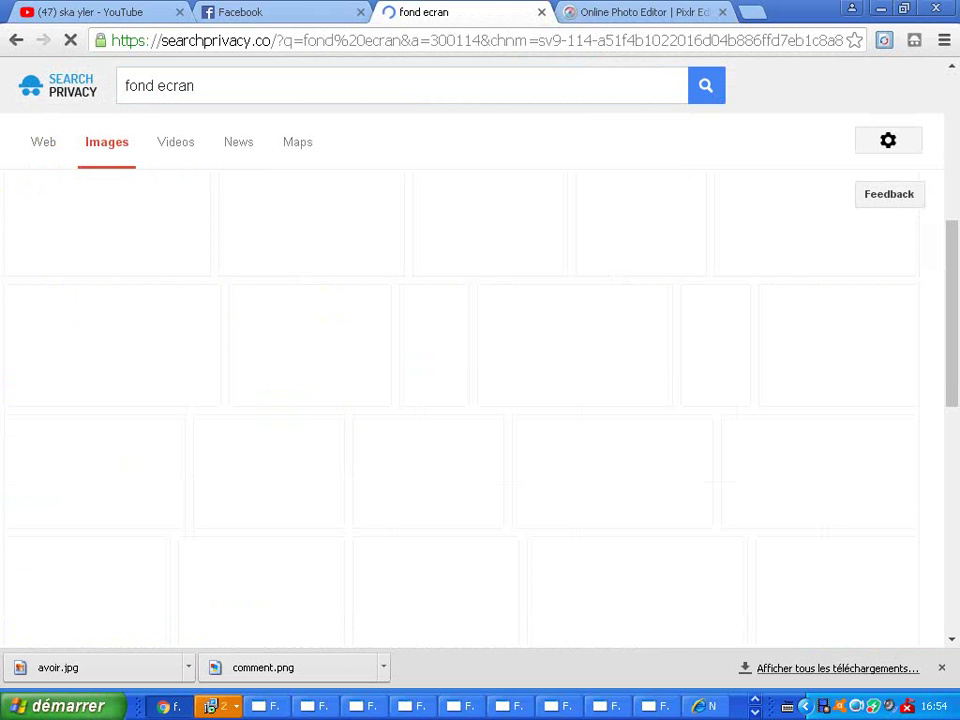
{"action": "scroll", "coordinate": [470, 400], "scroll_direction": "up", "scroll_amount": 1}
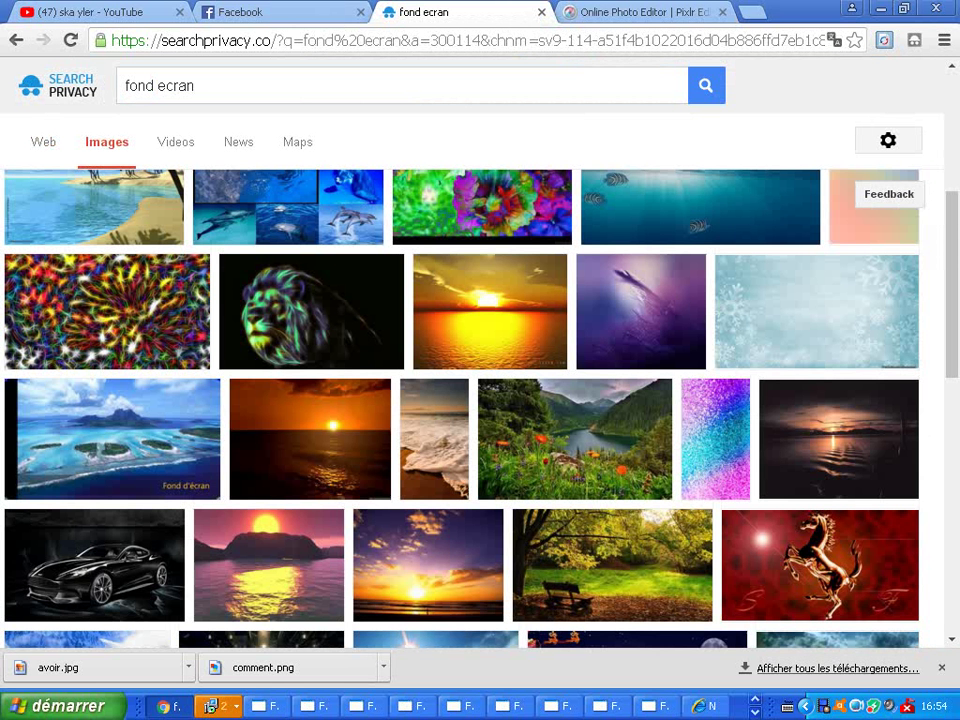
{"action": "scroll", "coordinate": [470, 400], "scroll_direction": "down", "scroll_amount": 2}
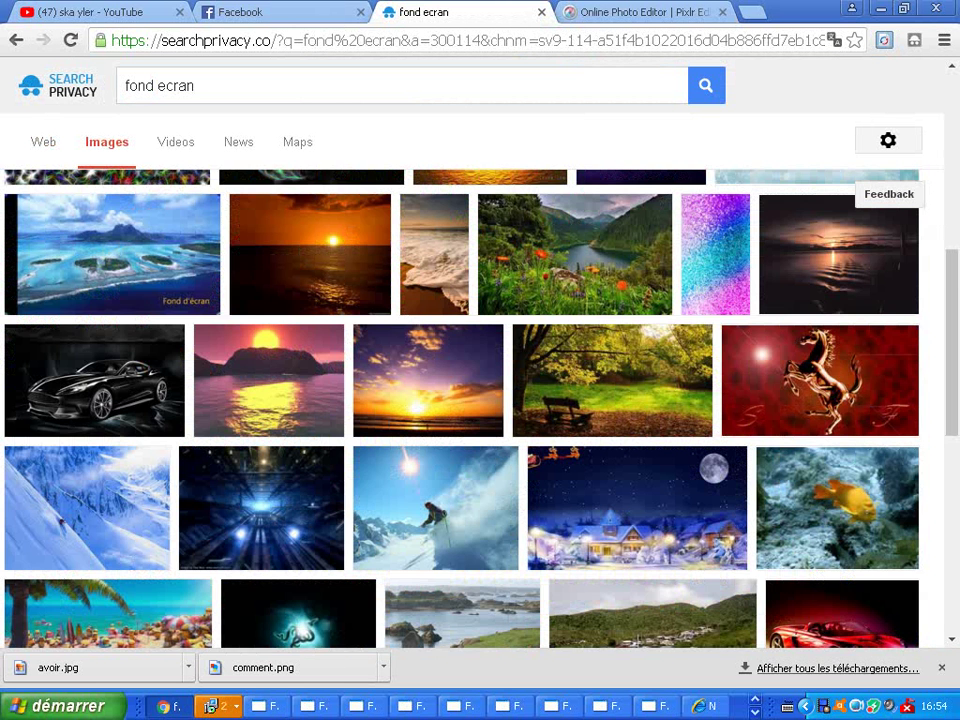
{"action": "scroll", "coordinate": [470, 400], "scroll_direction": "down", "scroll_amount": 1}
{"action": "scroll", "coordinate": [470, 400], "scroll_direction": "down", "scroll_amount": 4}
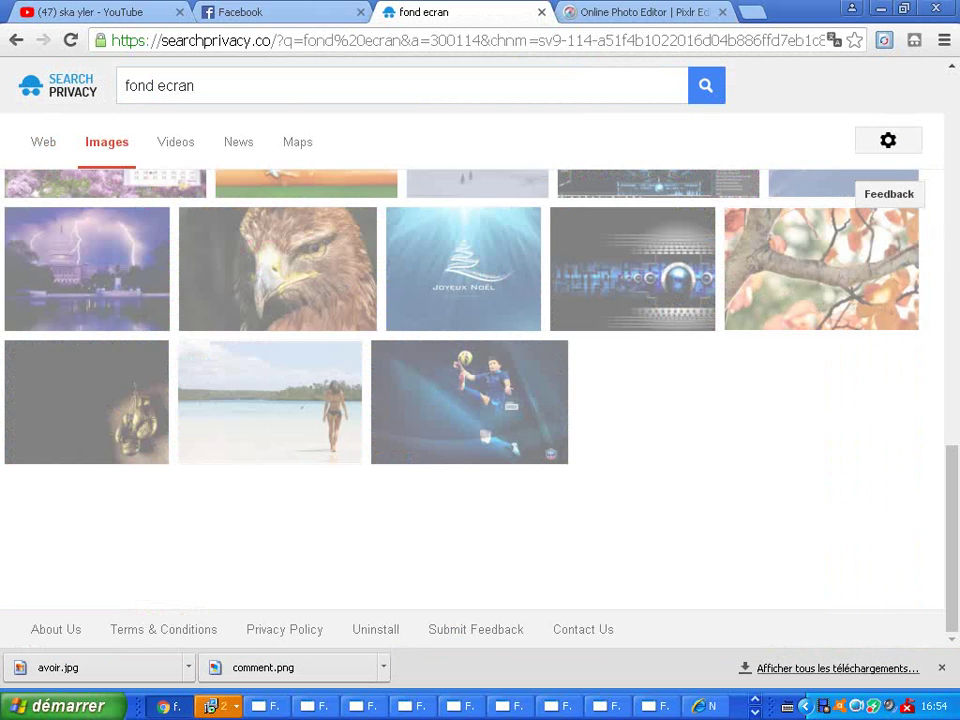
{"action": "scroll", "coordinate": [470, 400], "scroll_direction": "down", "scroll_amount": 4}
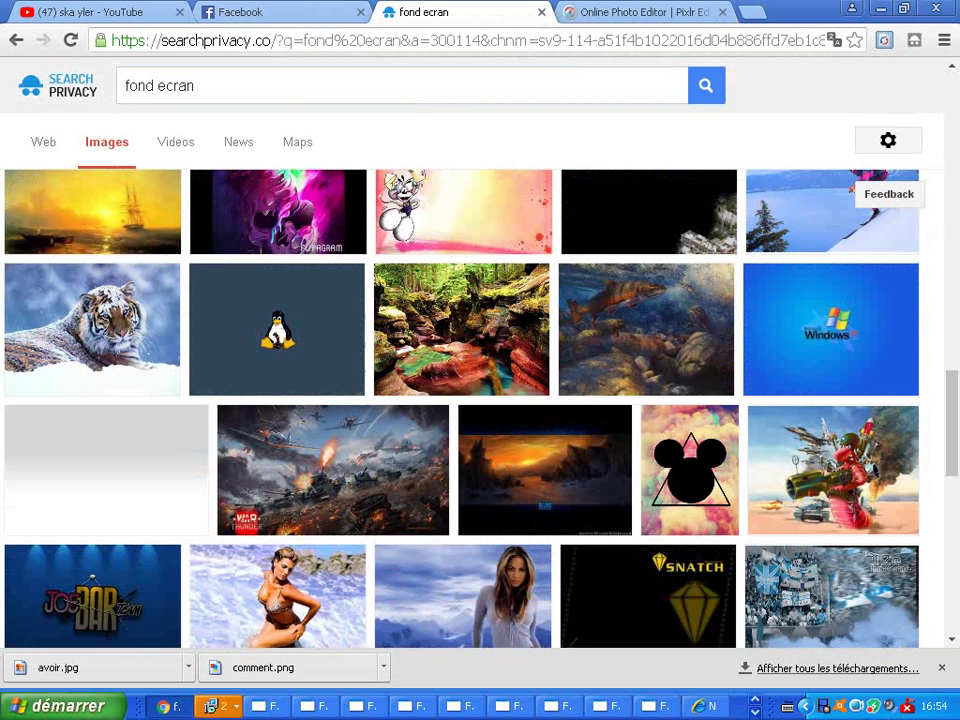
{"action": "scroll", "coordinate": [470, 400], "scroll_direction": "down", "scroll_amount": 4}
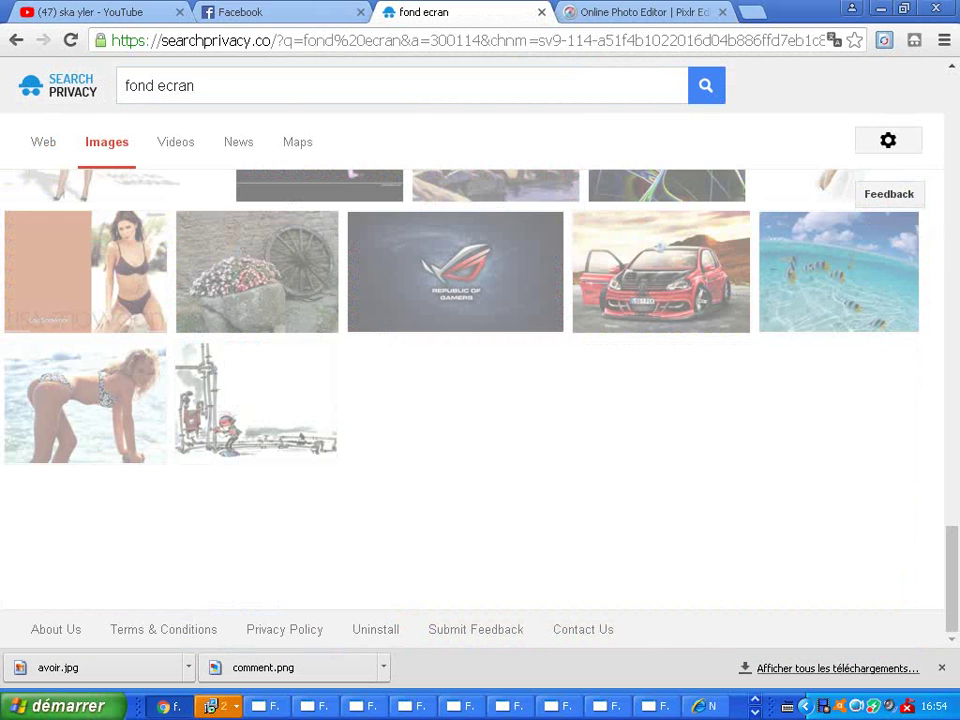
{"action": "scroll", "coordinate": [470, 400], "scroll_direction": "down", "scroll_amount": 3}
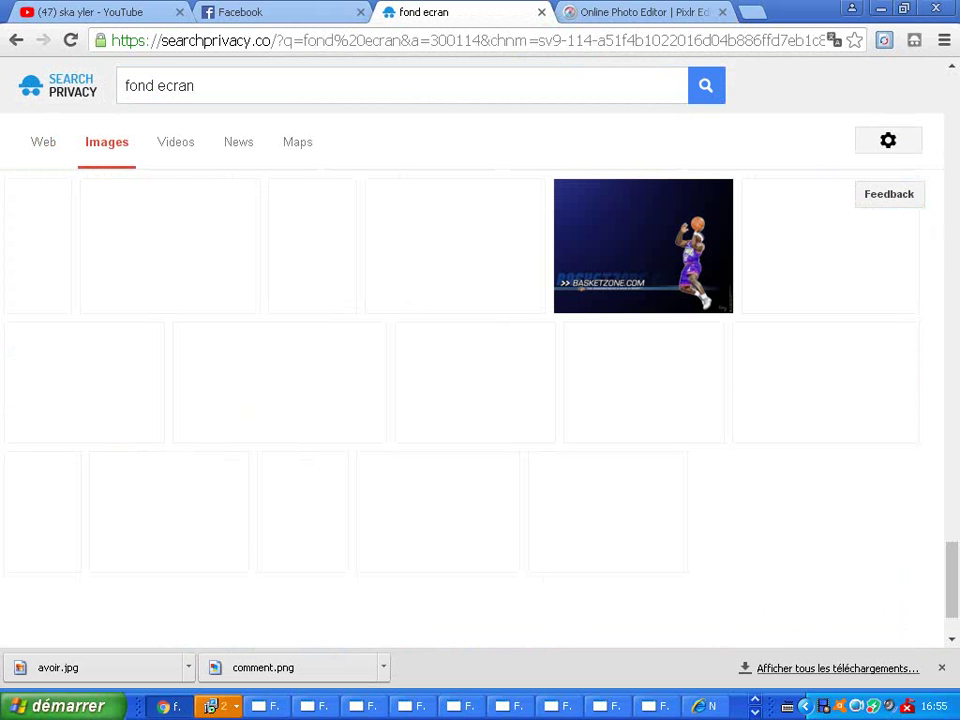
{"action": "scroll", "coordinate": [470, 400], "scroll_direction": "down", "scroll_amount": 1}
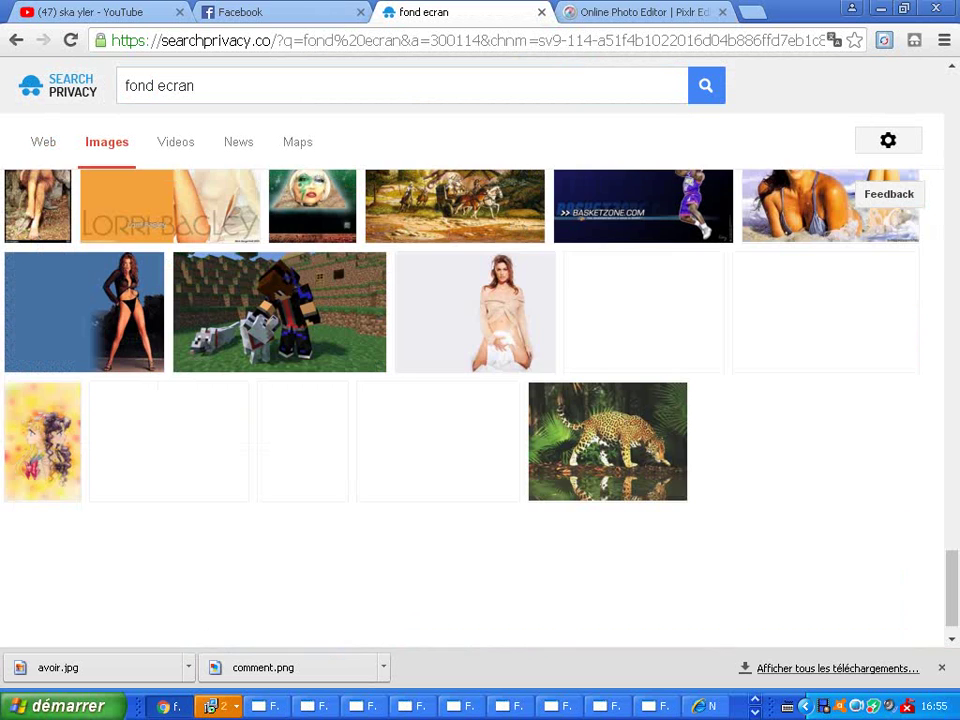
{"action": "scroll", "coordinate": [470, 400], "scroll_direction": "down", "scroll_amount": 1}
{"action": "scroll", "coordinate": [470, 400], "scroll_direction": "down", "scroll_amount": 3}
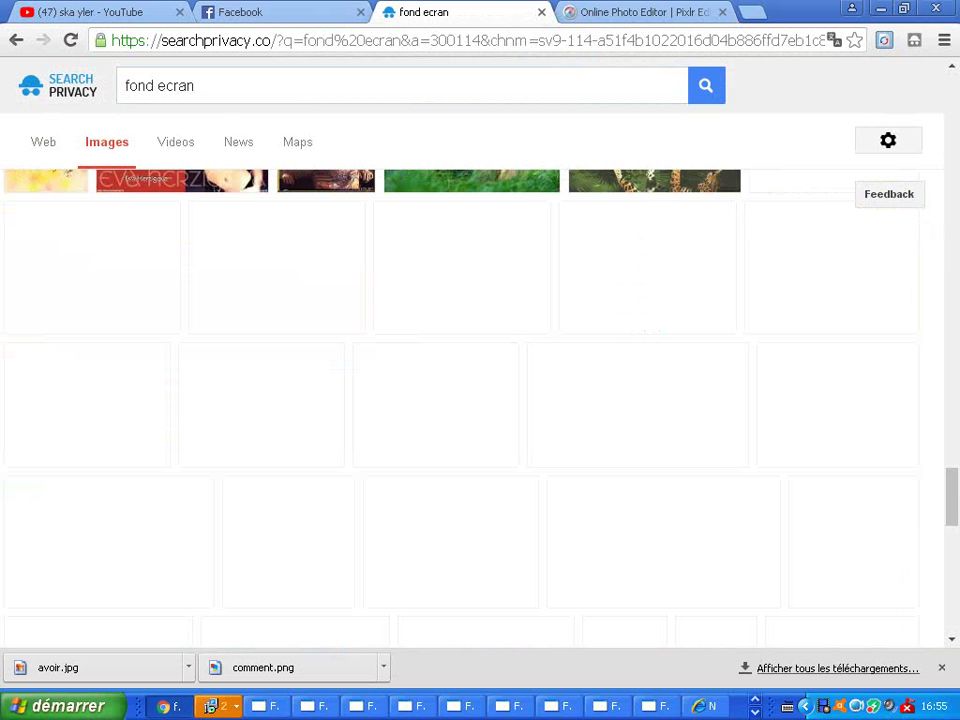
{"action": "scroll", "coordinate": [470, 400], "scroll_direction": "down", "scroll_amount": 2}
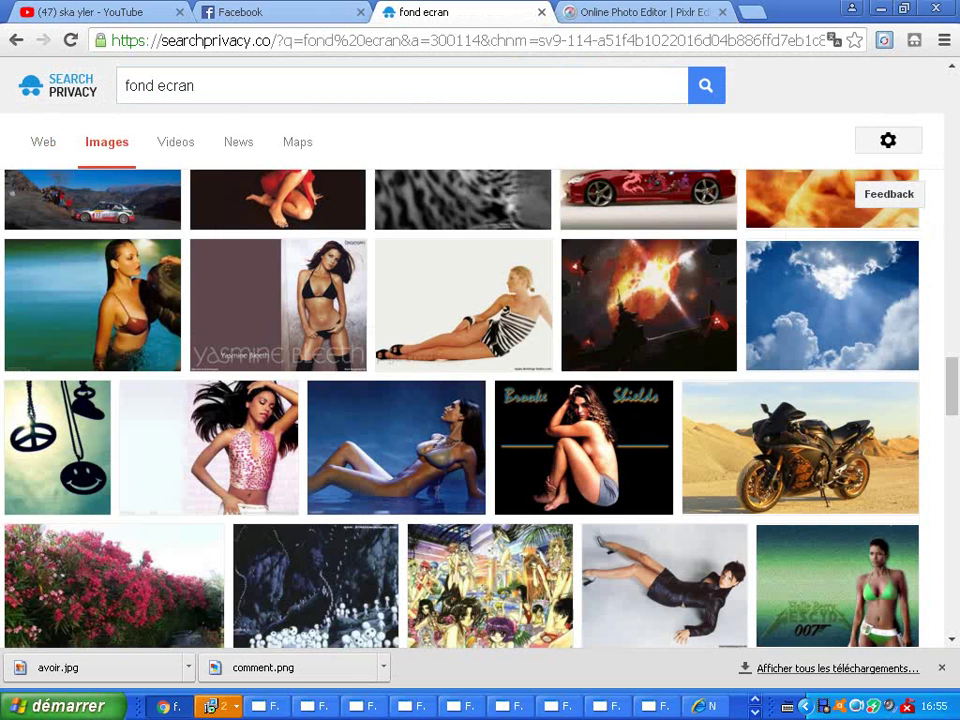
{"action": "left_click_drag", "start_coordinate": [952, 386], "coordinate": [952, 132]}
{"action": "scroll", "coordinate": [470, 400], "scroll_direction": "up", "scroll_amount": 3}
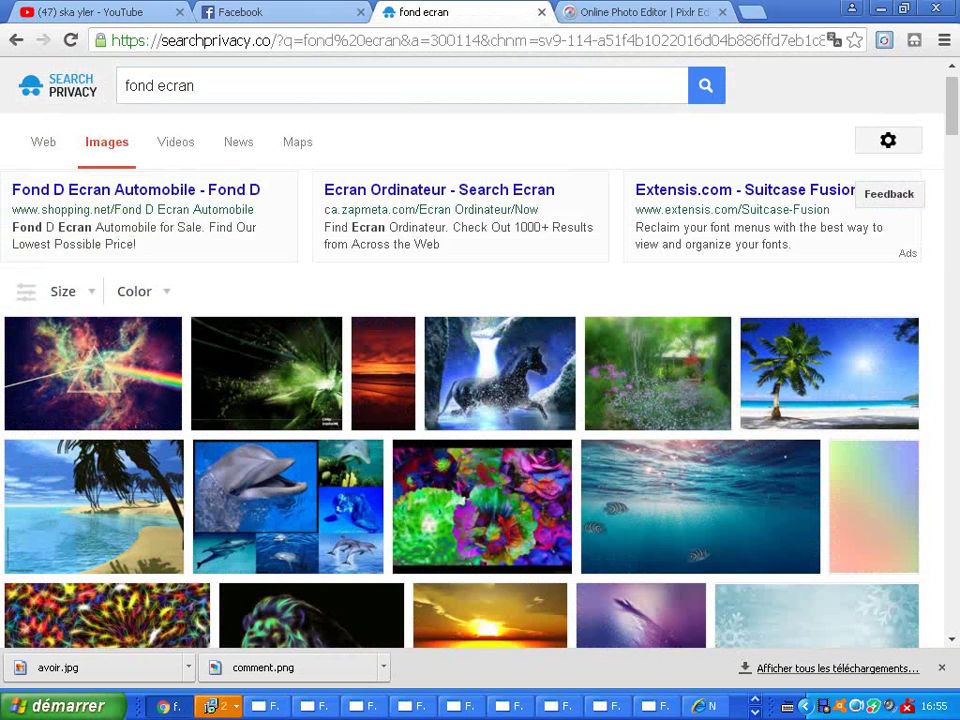
{"action": "scroll", "coordinate": [470, 400], "scroll_direction": "down", "scroll_amount": 1}
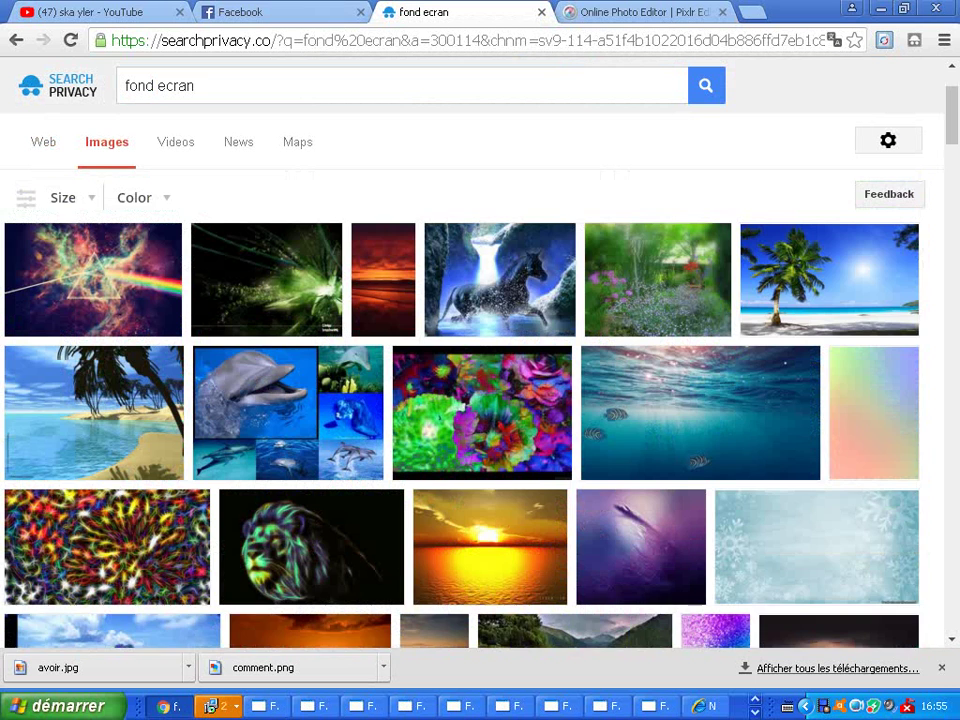
Save the multicoloured swirling-lines wallpaper as a JPG in the Mes images folder under its suggested name.
{"action": "left_click", "coordinate": [107, 547]}
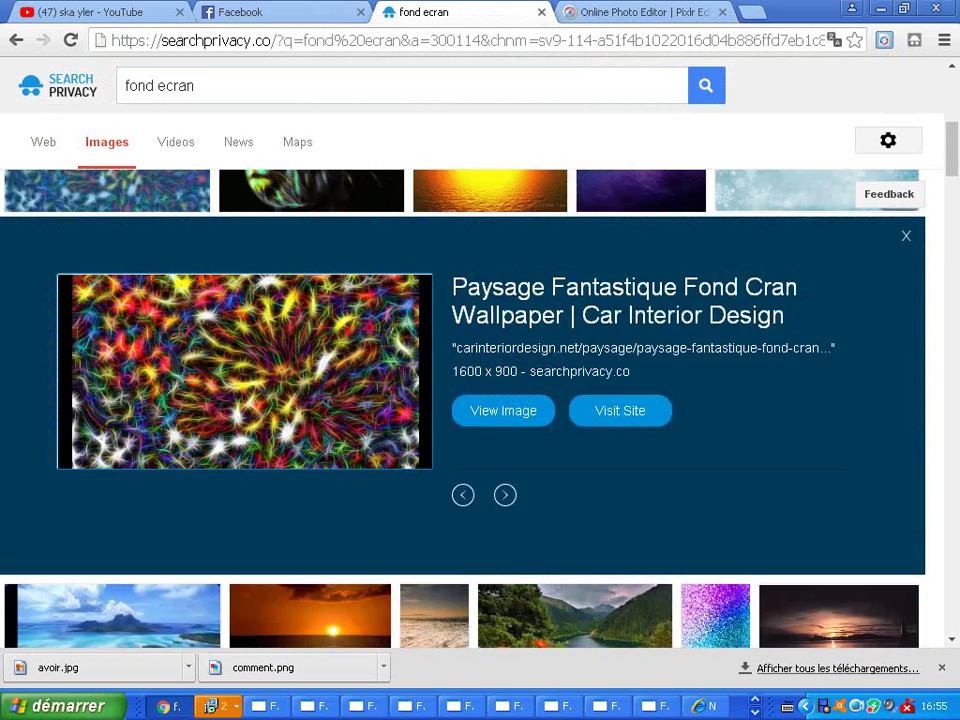
{"action": "right_click", "coordinate": [249, 356]}
{"action": "left_click", "coordinate": [323, 454]}
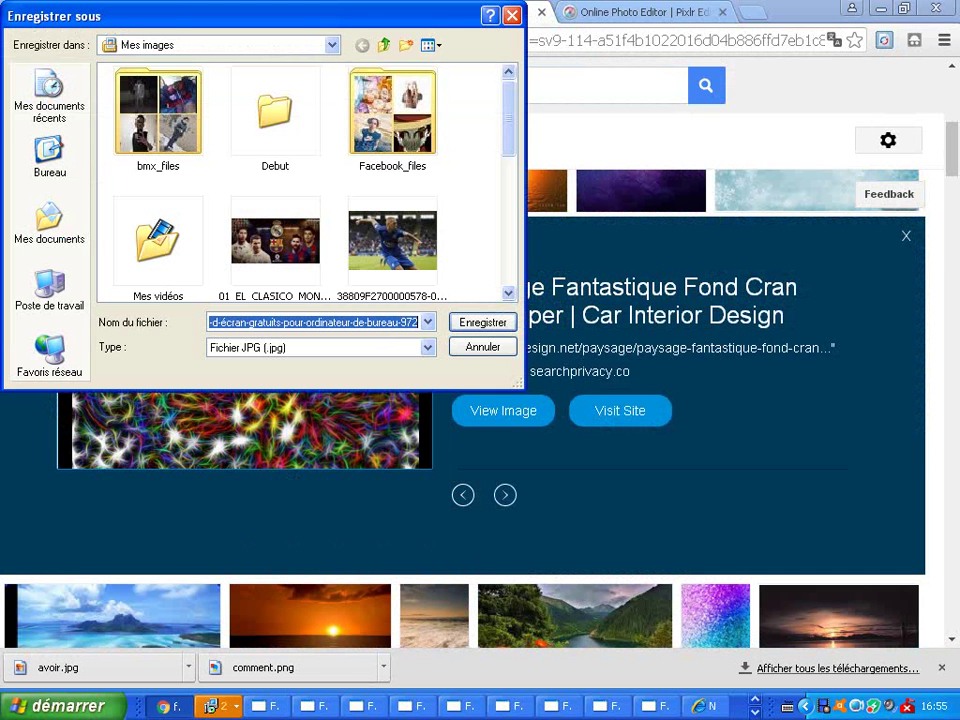
{"action": "key", "text": "Return"}
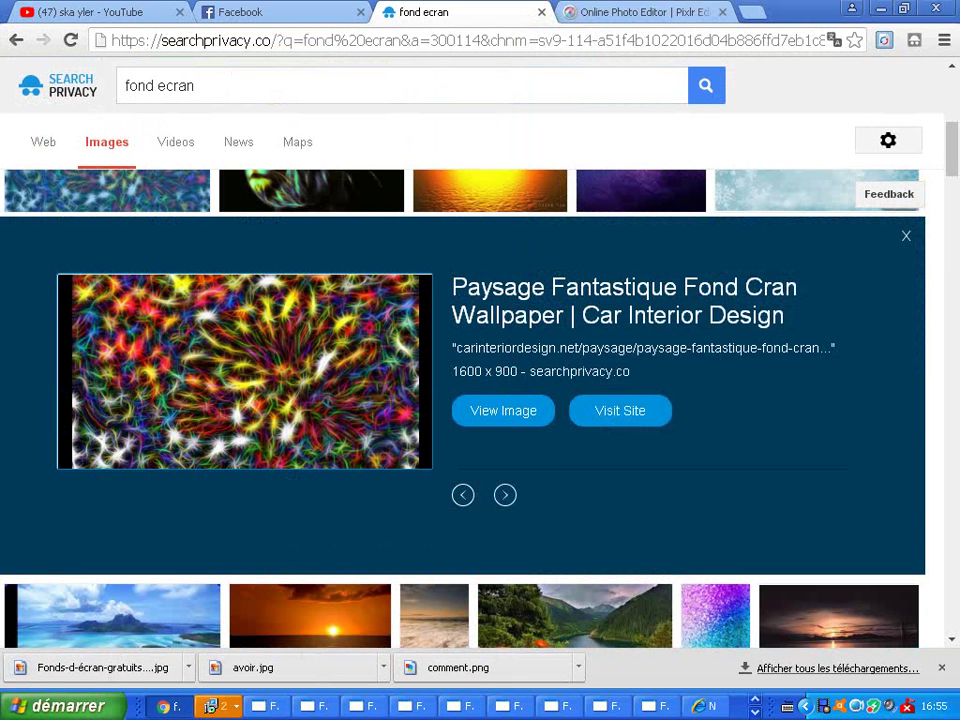
Switch back to Pixlr Editor and open the saved multicoloured swirling-lines wallpaper from Mes images as a new layer.
{"action": "left_click", "coordinate": [632, 13]}
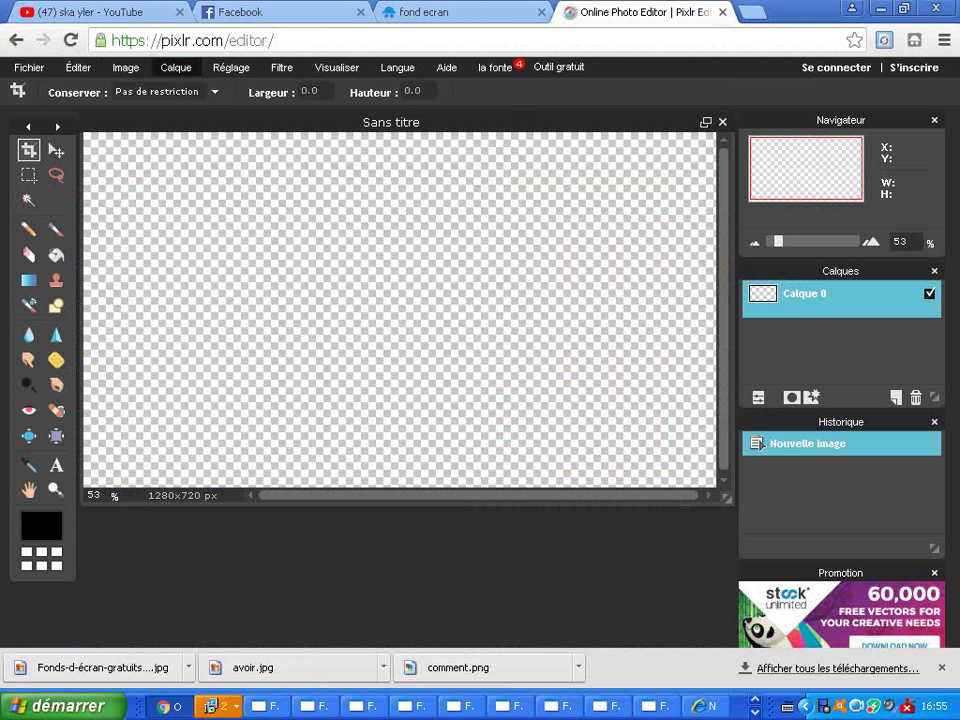
{"action": "left_click", "coordinate": [176, 67]}
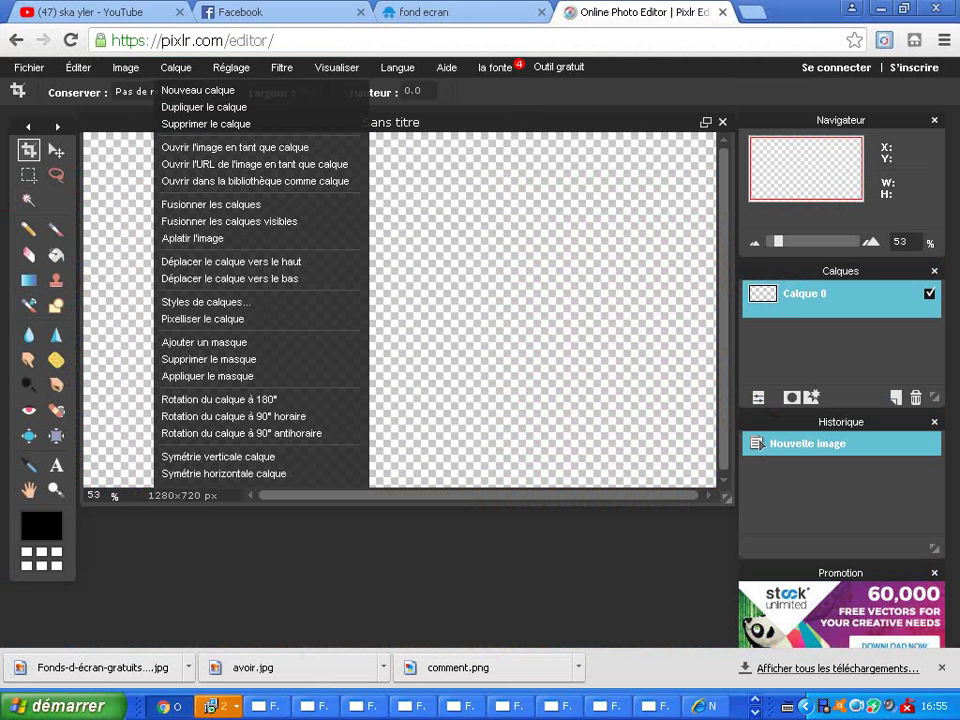
{"action": "left_click", "coordinate": [235, 147]}
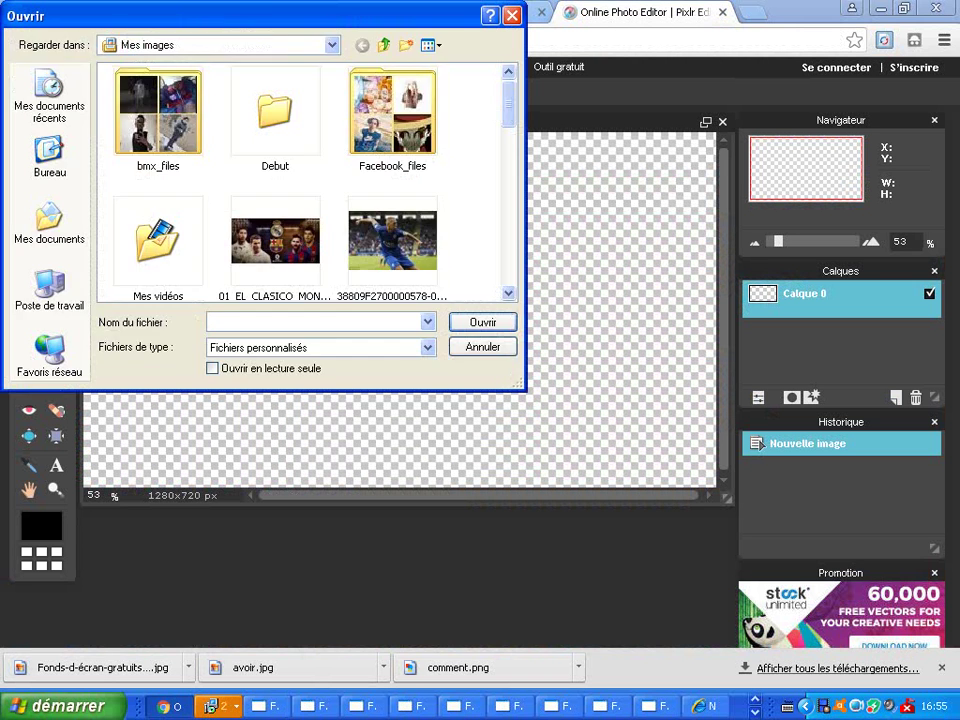
{"action": "scroll", "coordinate": [300, 180], "scroll_direction": "down", "scroll_amount": 3}
{"action": "scroll", "coordinate": [300, 180], "scroll_direction": "down", "scroll_amount": 5}
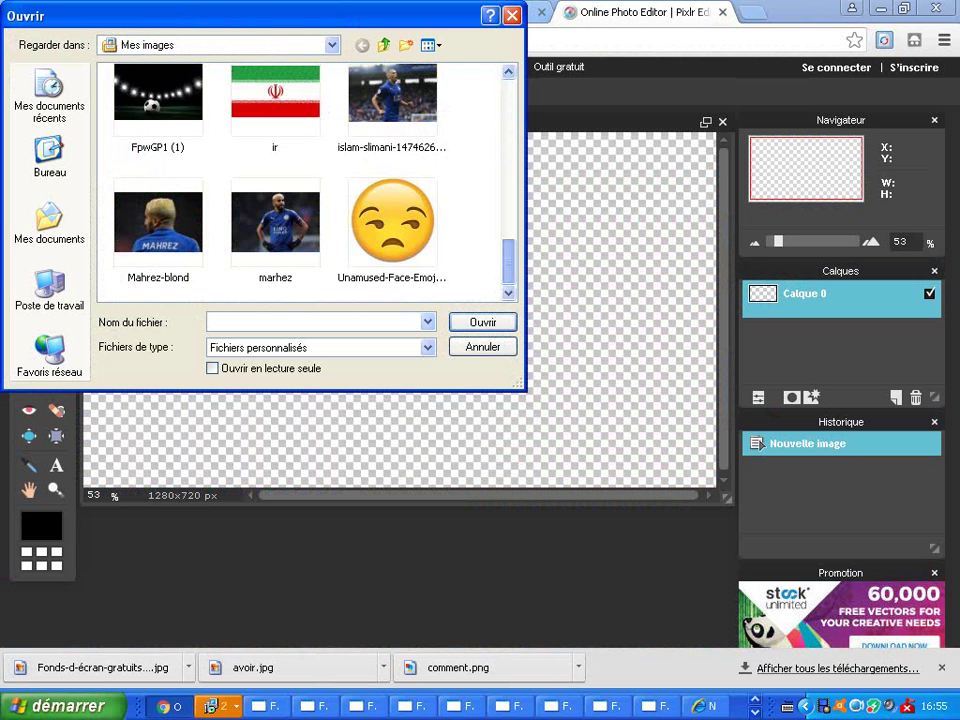
{"action": "scroll", "coordinate": [300, 180], "scroll_direction": "up", "scroll_amount": 5}
{"action": "scroll", "coordinate": [300, 180], "scroll_direction": "up", "scroll_amount": 3}
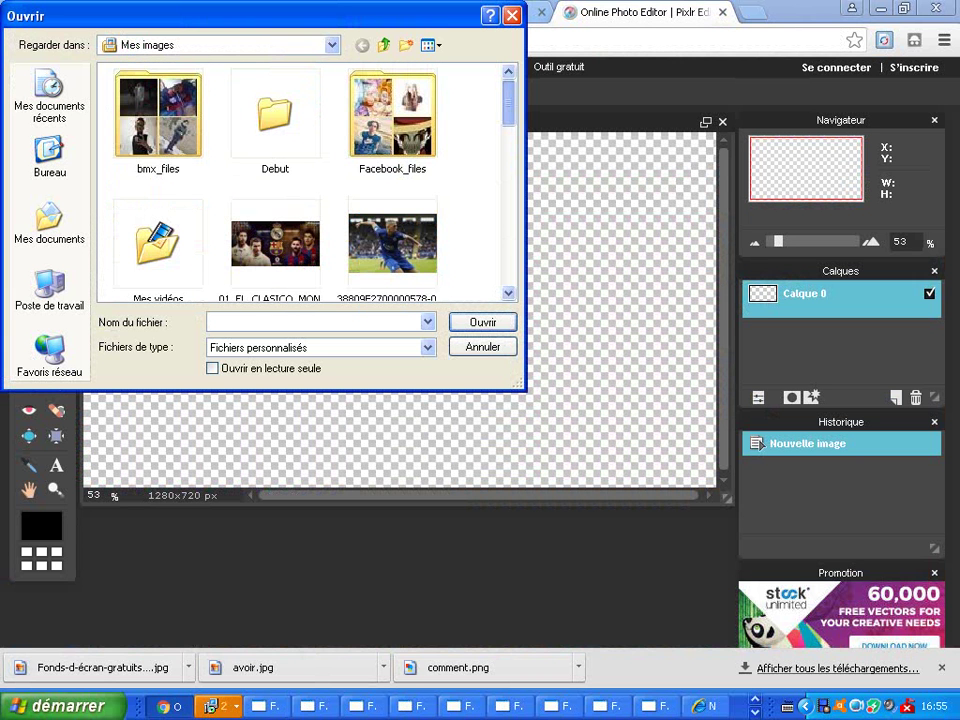
{"action": "scroll", "coordinate": [300, 180], "scroll_direction": "down", "scroll_amount": 2}
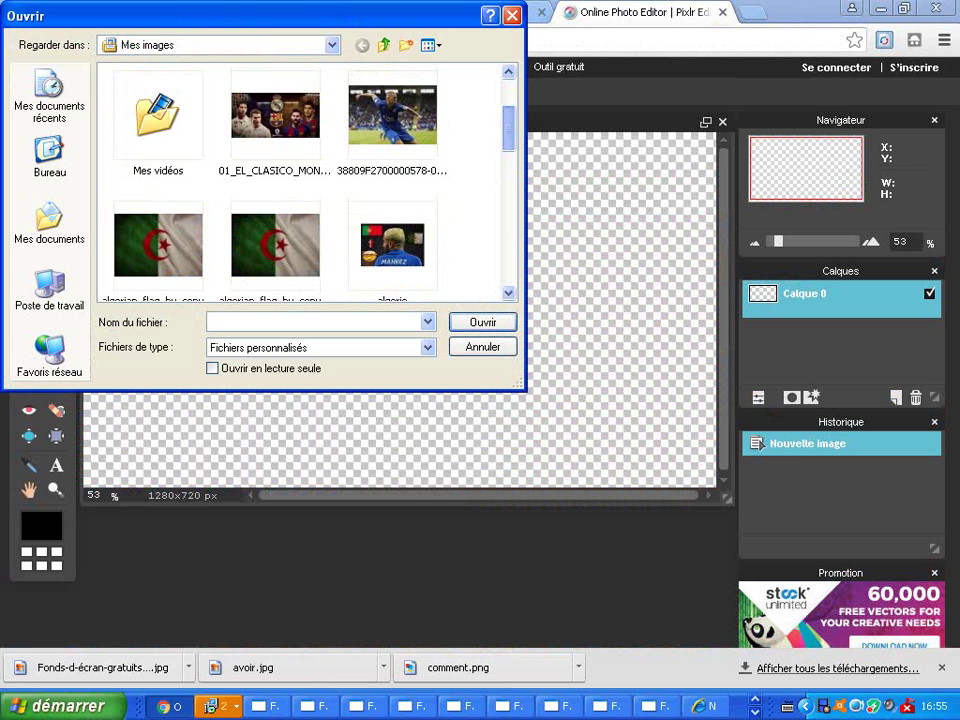
{"action": "scroll", "coordinate": [300, 180], "scroll_direction": "down", "scroll_amount": 5}
{"action": "double_click", "coordinate": [240, 246]}
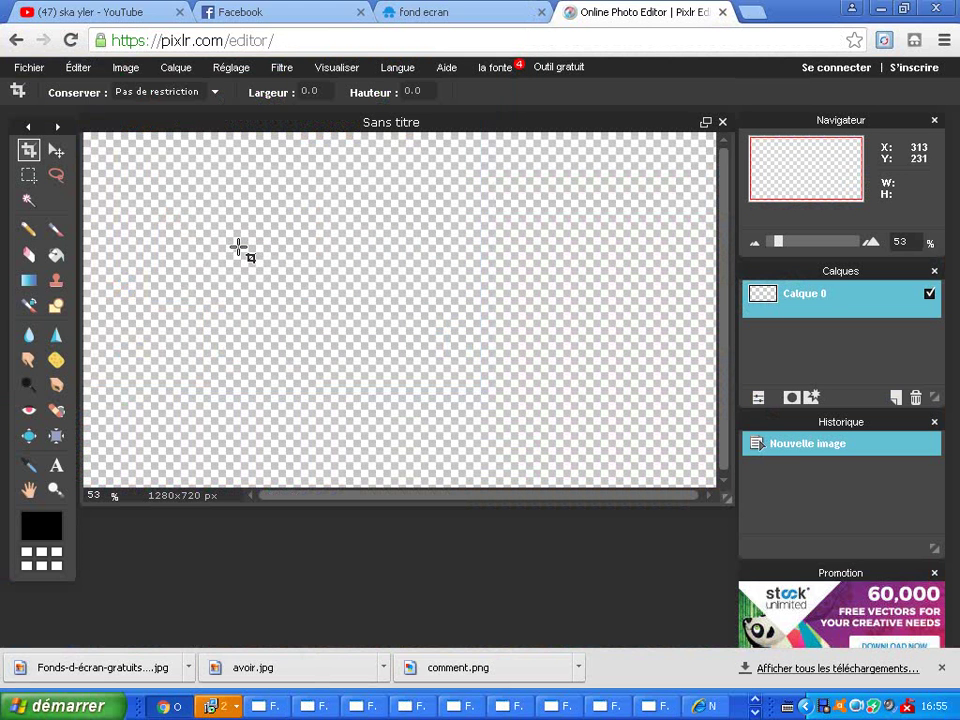
{"action": "key", "text": "ctrl+v"}
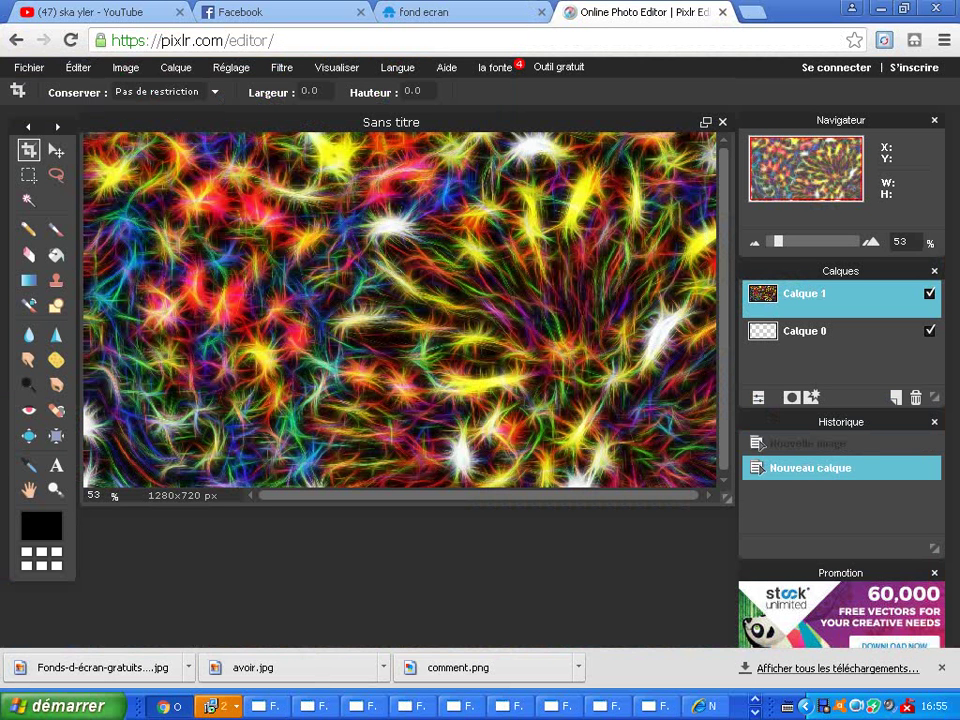
{"action": "left_click", "coordinate": [56, 490]}
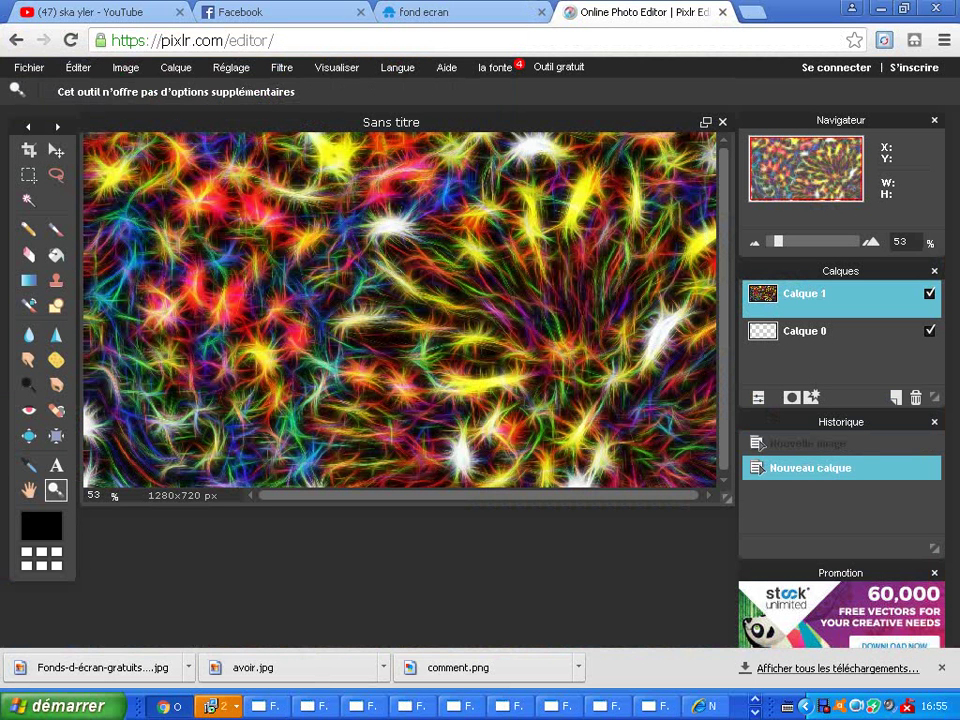
{"action": "left_click", "coordinate": [57, 466]}
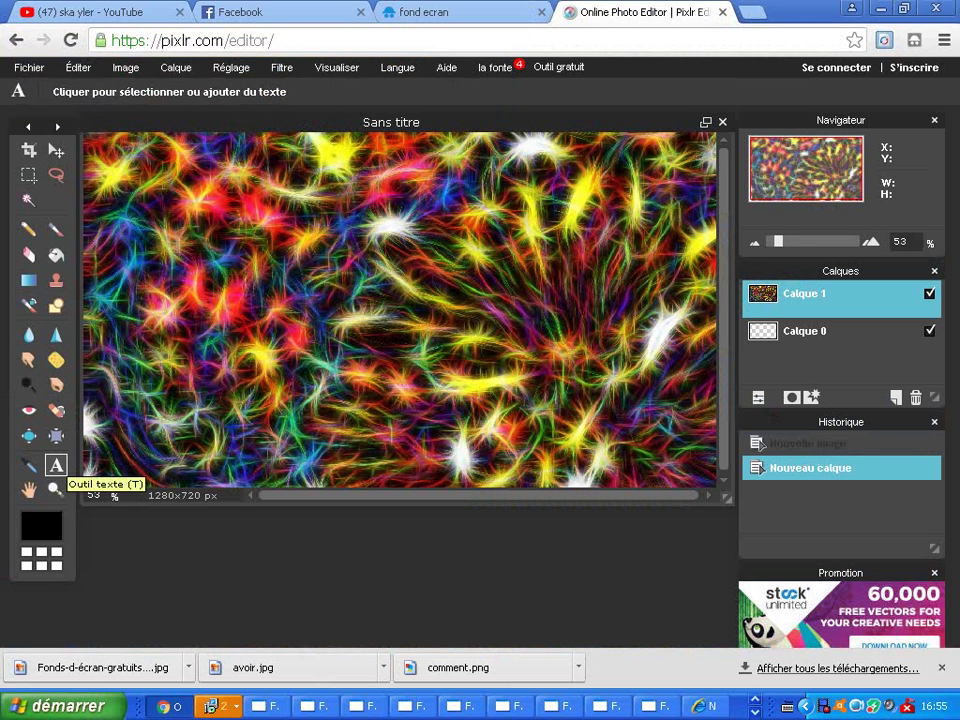
{"action": "left_click", "coordinate": [178, 248]}
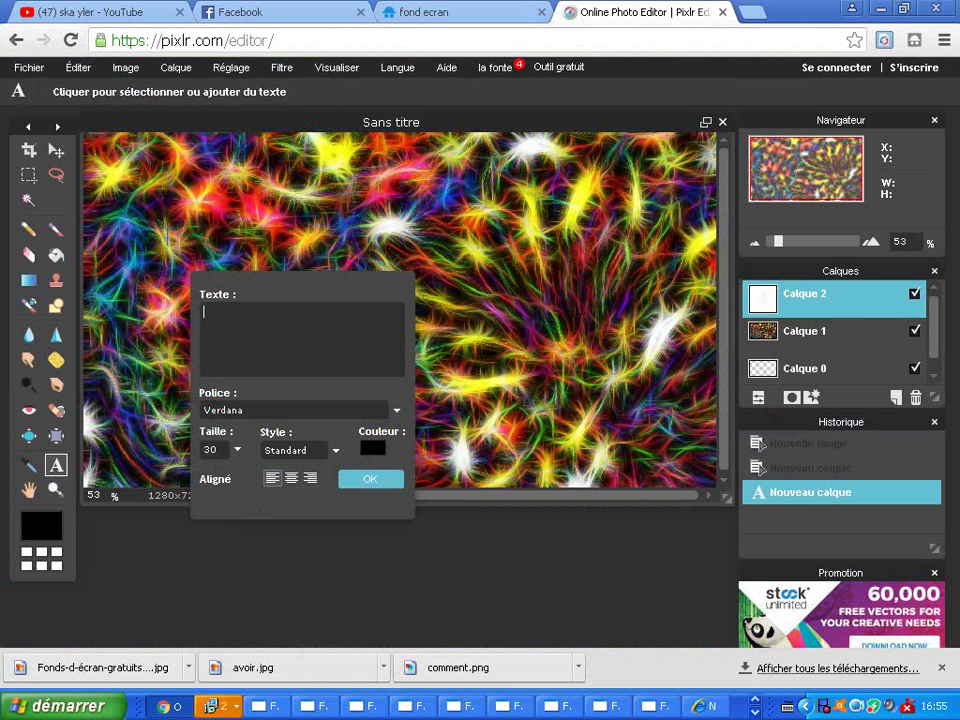
{"action": "type", "text": "F"}
{"action": "key", "text": "BackSpace"}
{"action": "left_click", "coordinate": [350, 472]}
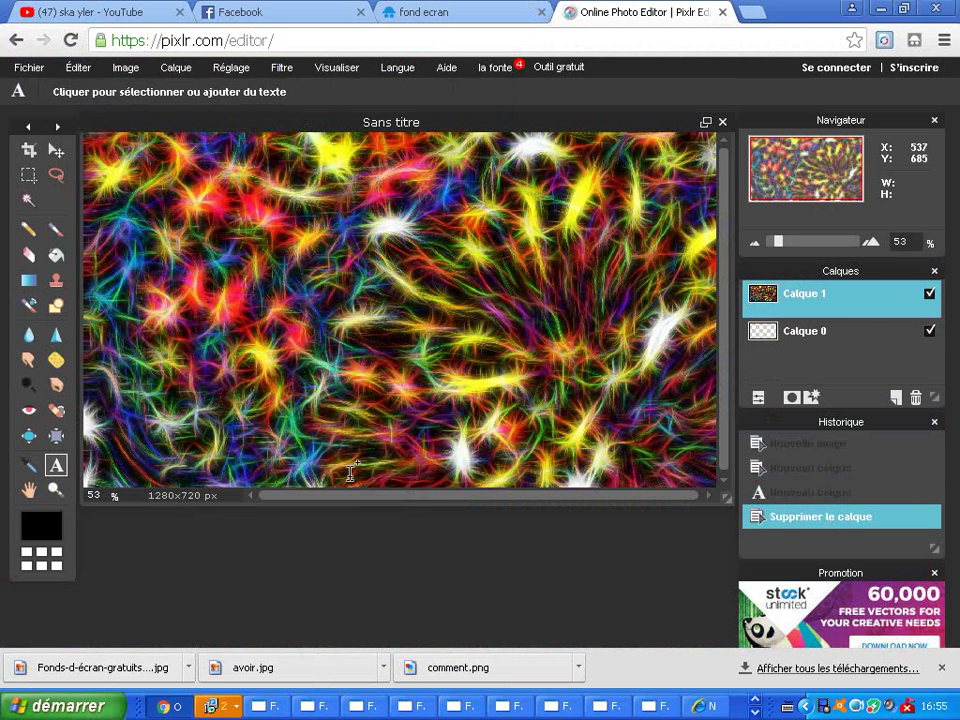
Add the text "COMMENT AVOIR UNE MIGNATURE SANS LOGICIEL ET GRATUITEMENT EN 5 MINUTE" near the wallpaper's upper-left corner.
{"action": "left_click", "coordinate": [143, 182]}
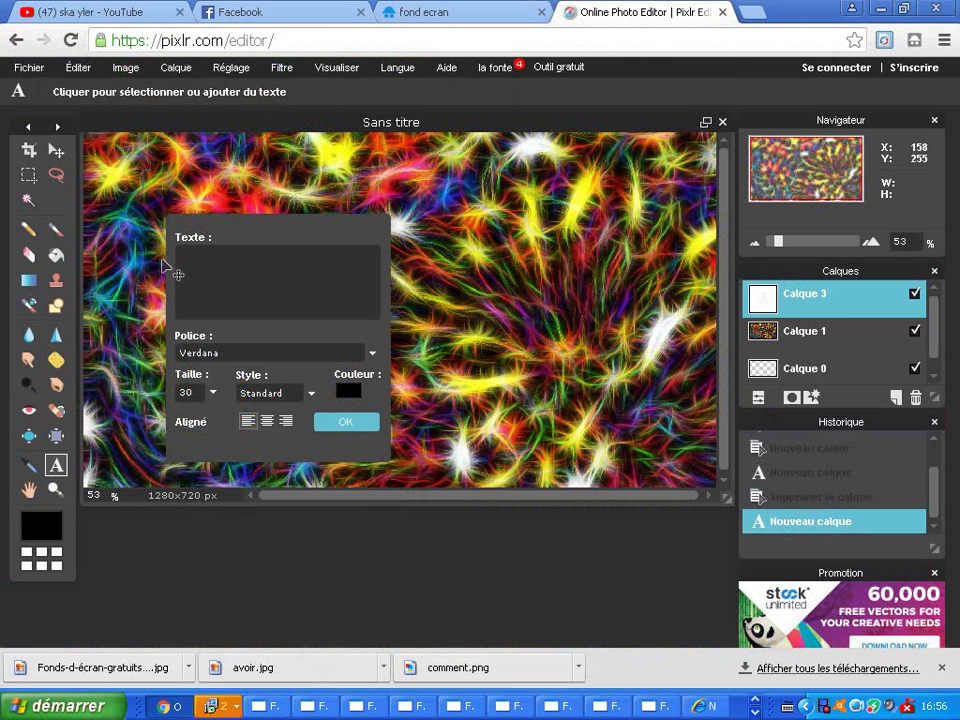
{"action": "type", "text": "COMM"}
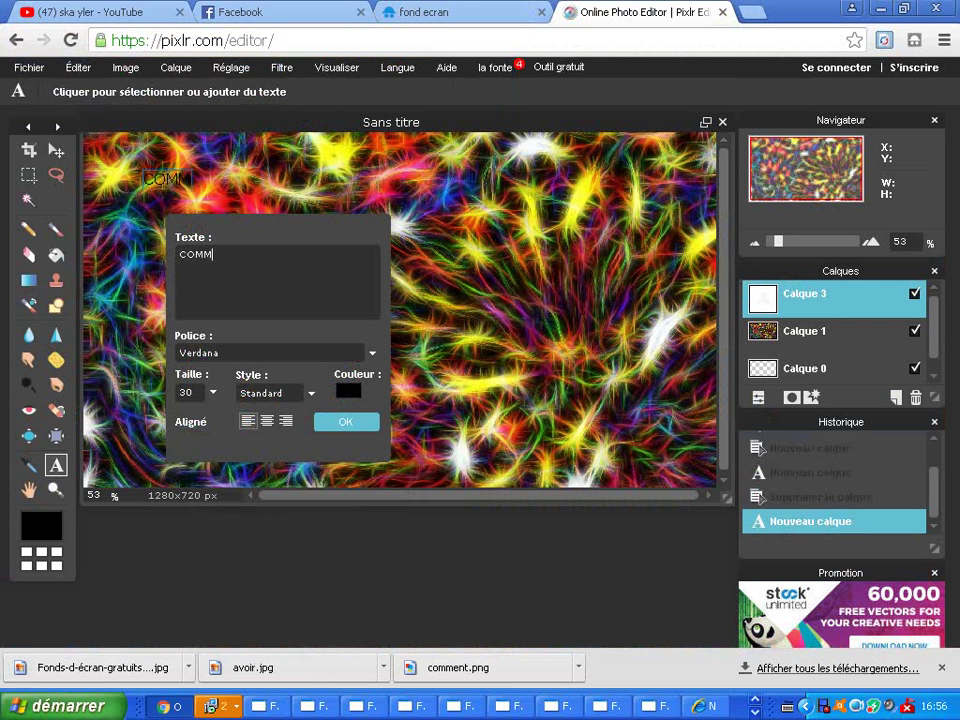
{"action": "type", "text": "ENT AVOI"}
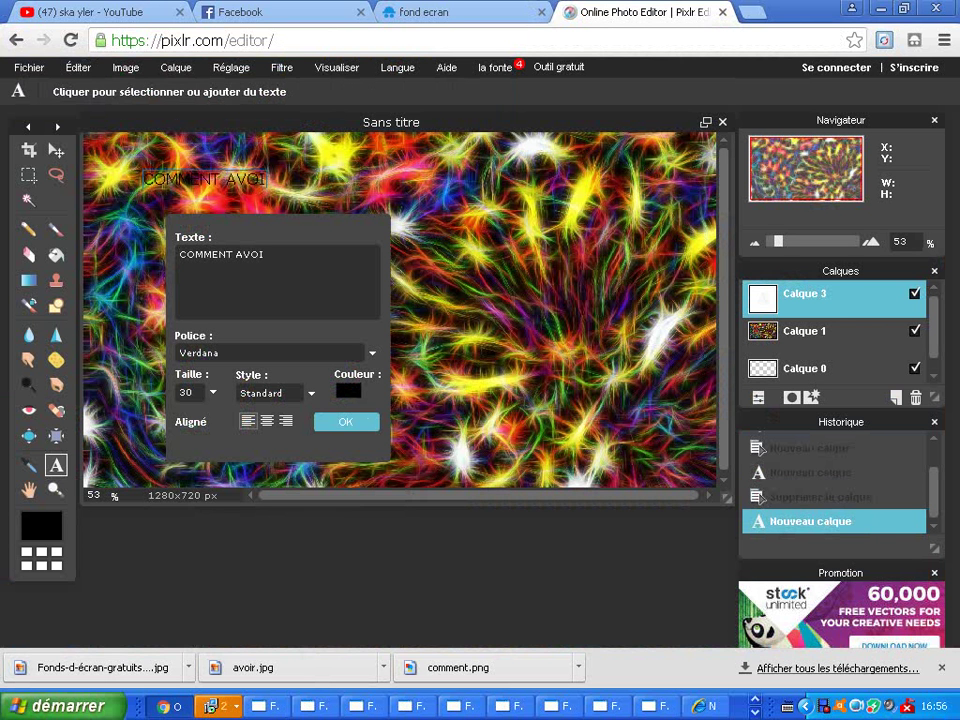
{"action": "type", "text": "R UNE MIGNA"}
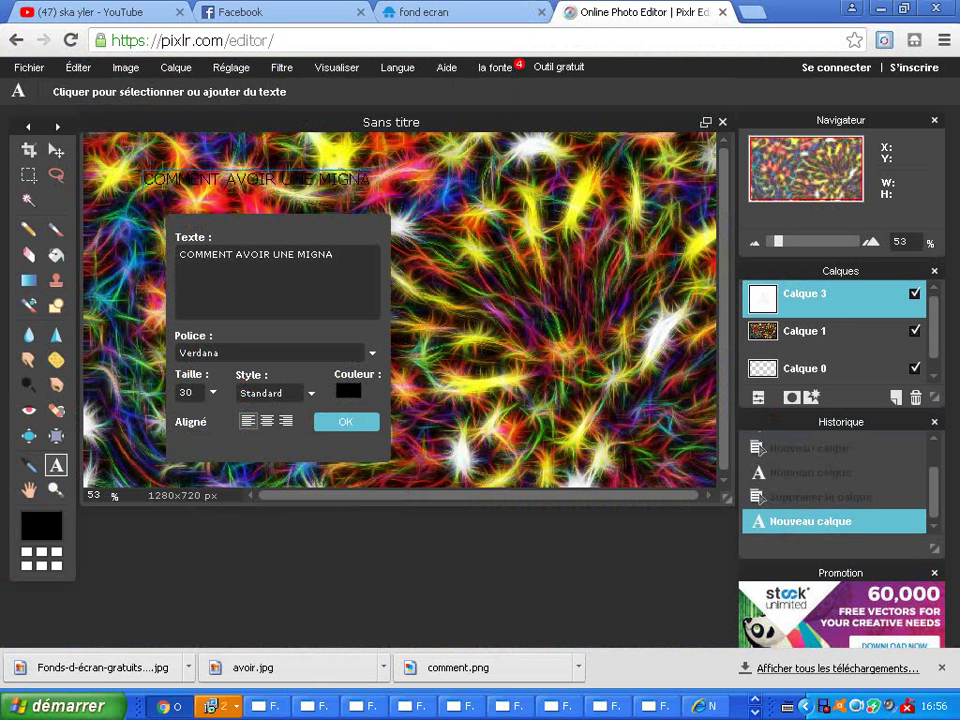
{"action": "type", "text": "TURE SANS LO"}
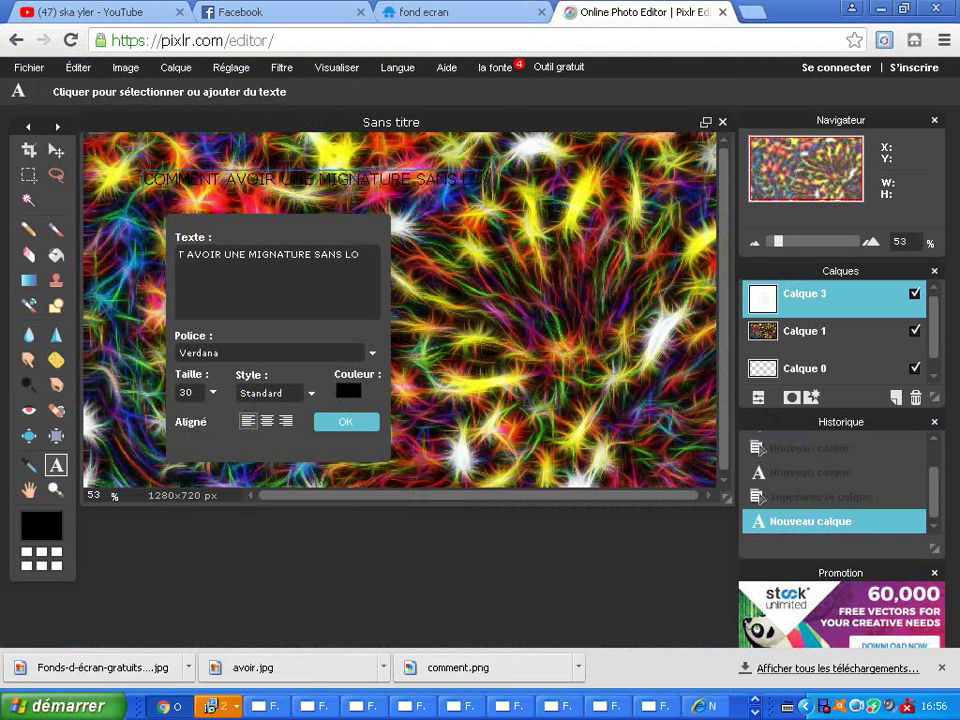
{"action": "type", "text": "GICIEL"}
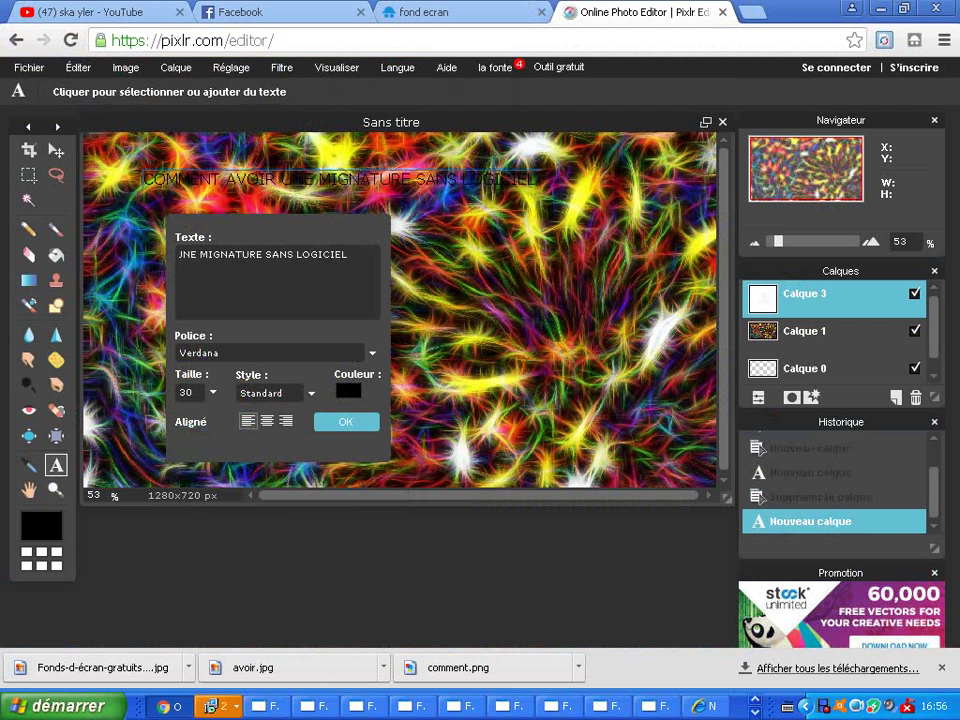
{"action": "type", "text": " ET GRAT"}
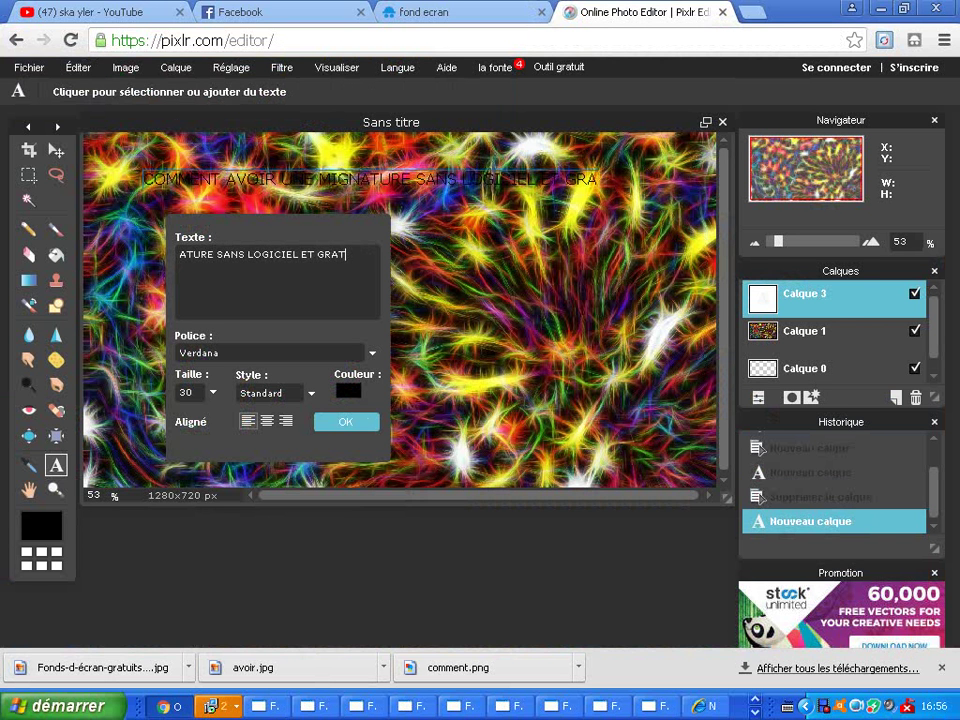
{"action": "type", "text": "UIE"}
{"action": "key", "text": "BackSpace"}
{"action": "type", "text": "TEM"}
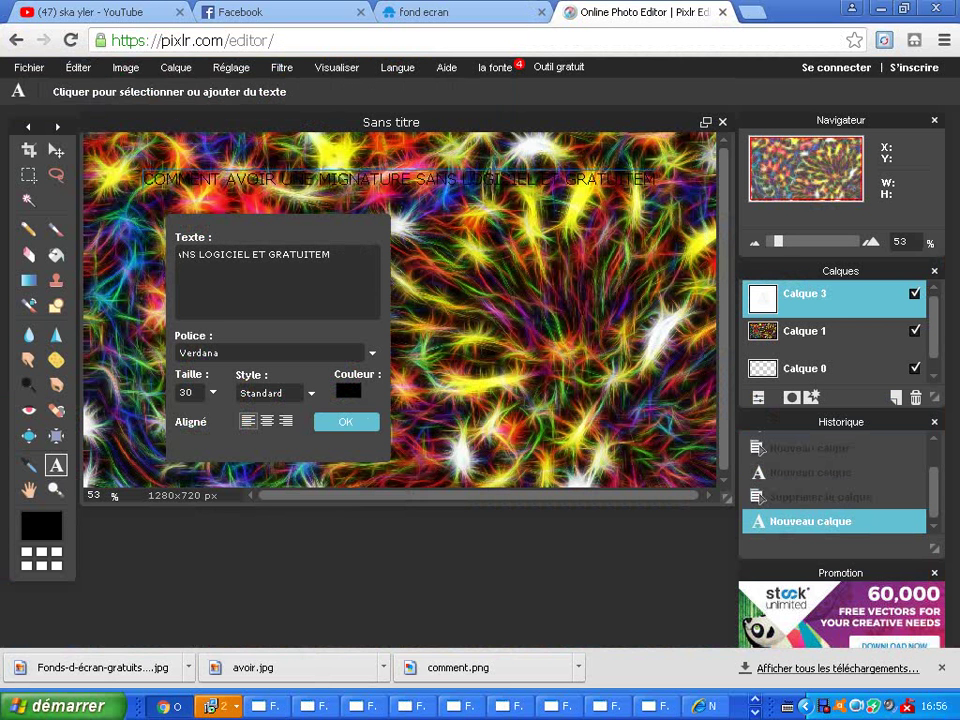
{"action": "type", "text": "ENT"}
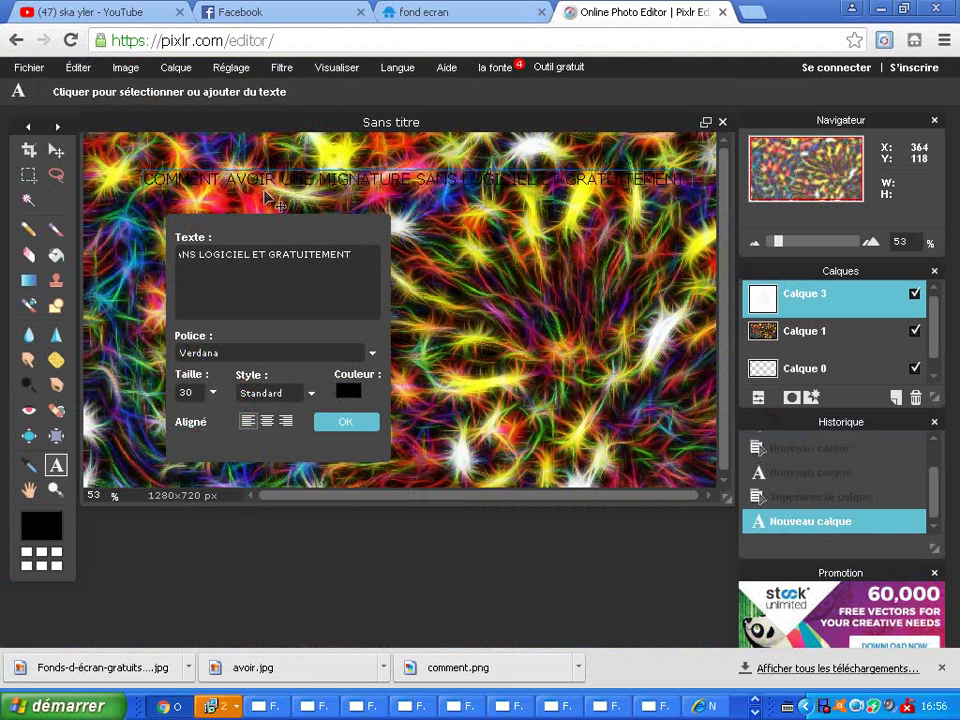
{"action": "type", "text": "EN"}
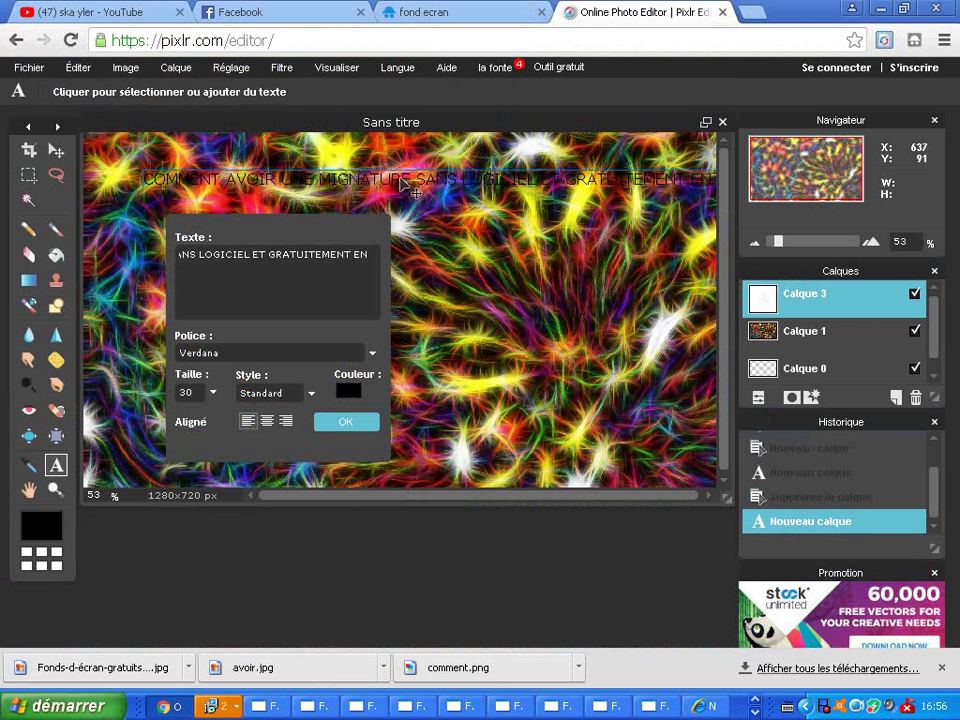
{"action": "type", "text": " 5 MI"}
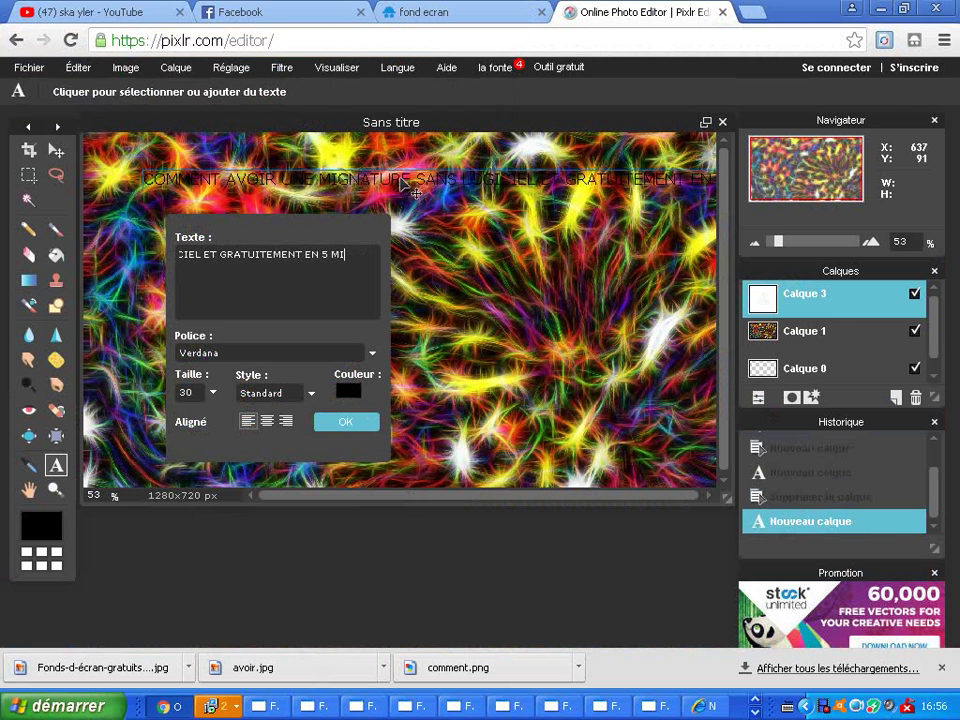
{"action": "type", "text": "NUTE"}
Try text sizes 65, 70, 72 and 71 for the title, ending with size 68.
{"action": "left_click", "coordinate": [192, 393]}
{"action": "left_click", "coordinate": [213, 393]}
{"action": "mouse_move", "coordinate": [126, 417]}
{"action": "left_mouse_down"}
{"action": "mouse_move", "coordinate": [144, 417]}
{"action": "mouse_move", "coordinate": [128, 417]}
{"action": "left_mouse_up"}
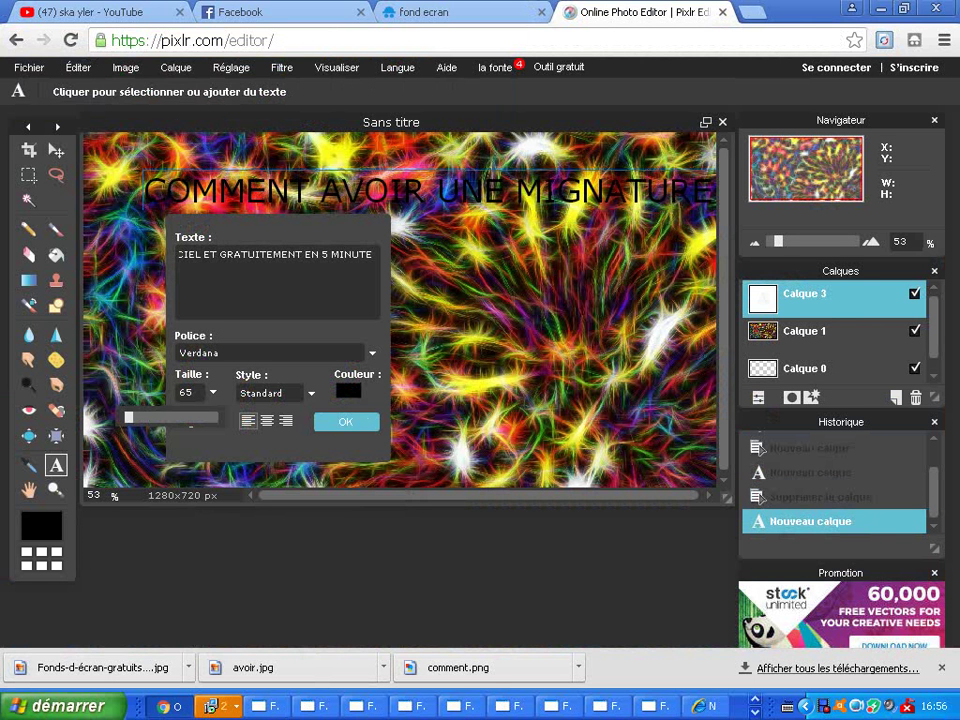
{"action": "double_click", "coordinate": [186, 393]}
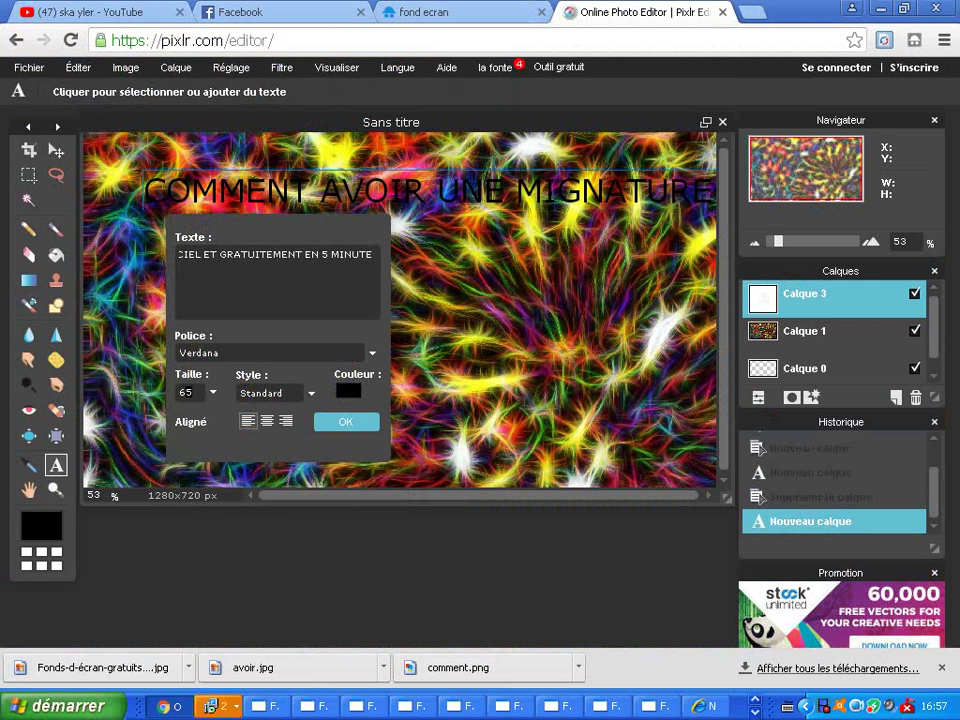
{"action": "key", "text": "BackSpace"}
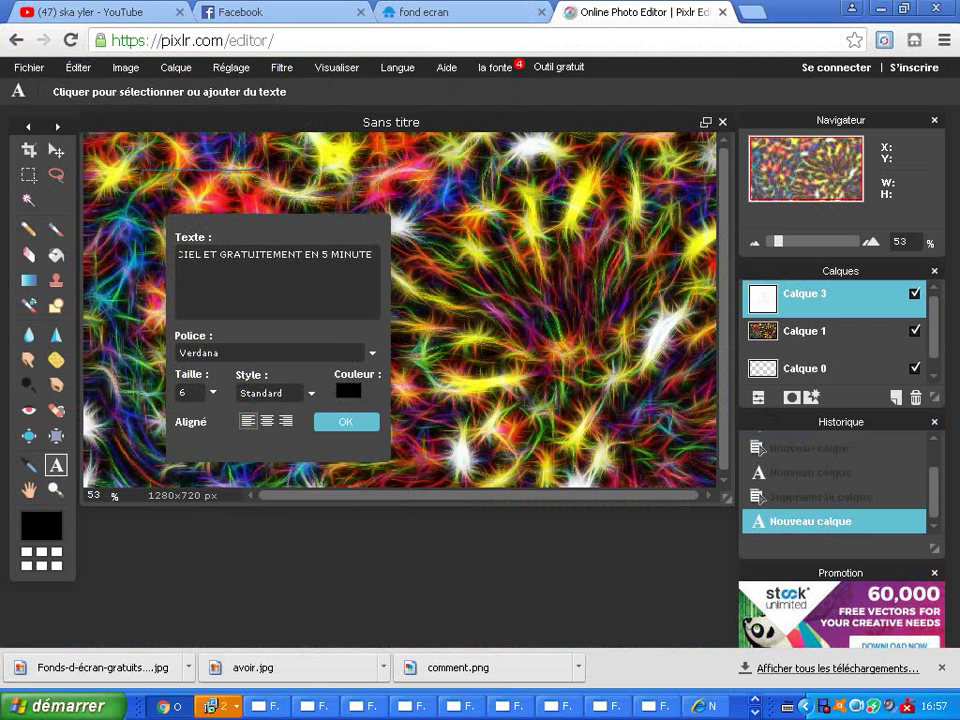
{"action": "key", "text": "BackSpace"}
{"action": "type", "text": "70"}
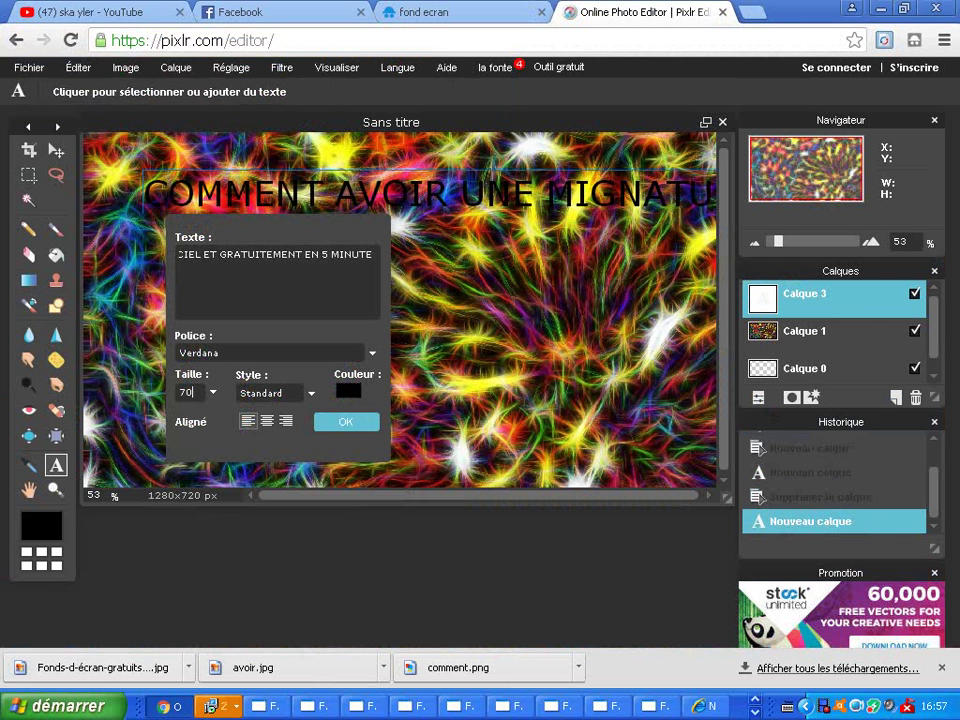
{"action": "key", "text": "BackSpace"}
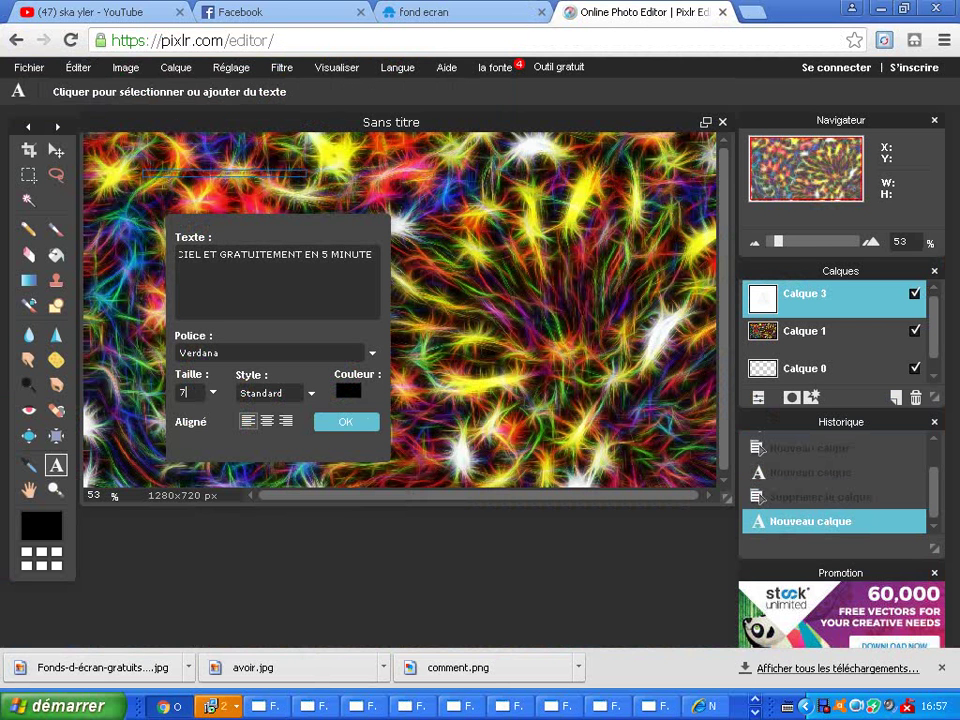
{"action": "type", "text": "2"}
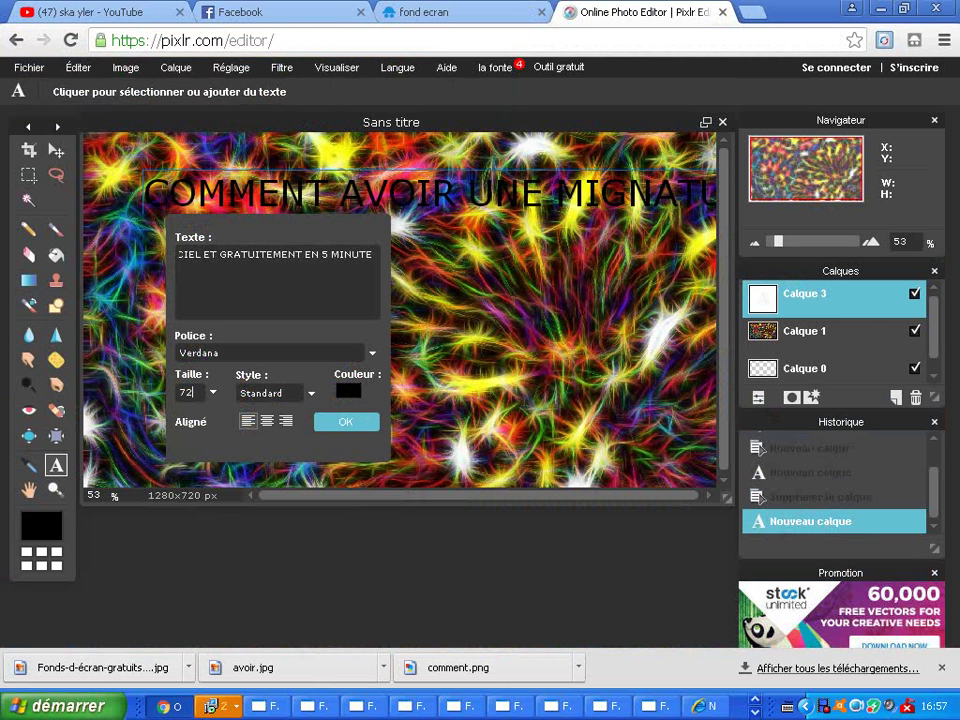
{"action": "key", "text": "BackSpace"}
{"action": "type", "text": "1"}
{"action": "key", "text": "BackSpace"}
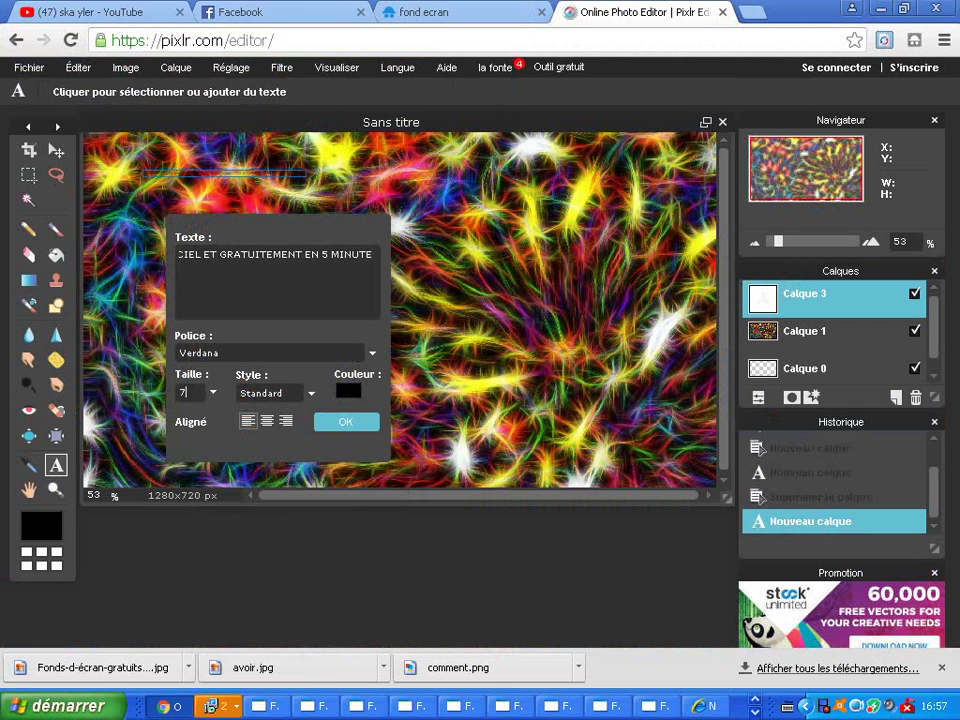
{"action": "key", "text": "BackSpace"}
{"action": "type", "text": "68"}
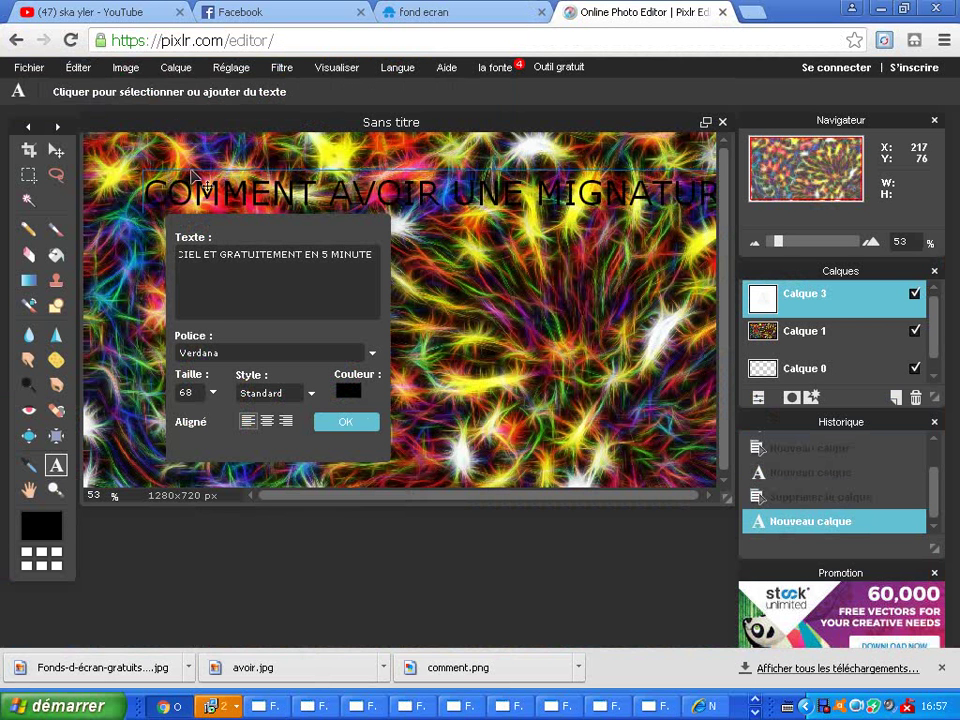
Move the title close to the image's left edge and slightly higher, and set its text size to 65.
{"action": "left_click_drag", "start_coordinate": [197, 176], "coordinate": [142, 166]}
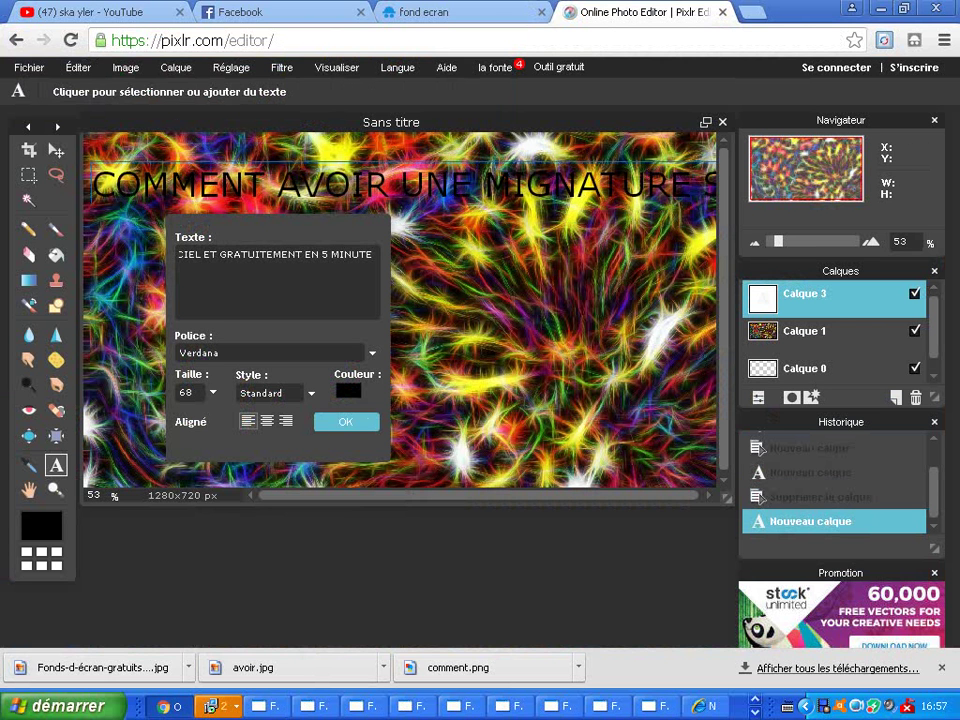
{"action": "left_click", "coordinate": [192, 393]}
{"action": "key", "text": "BackSpace"}
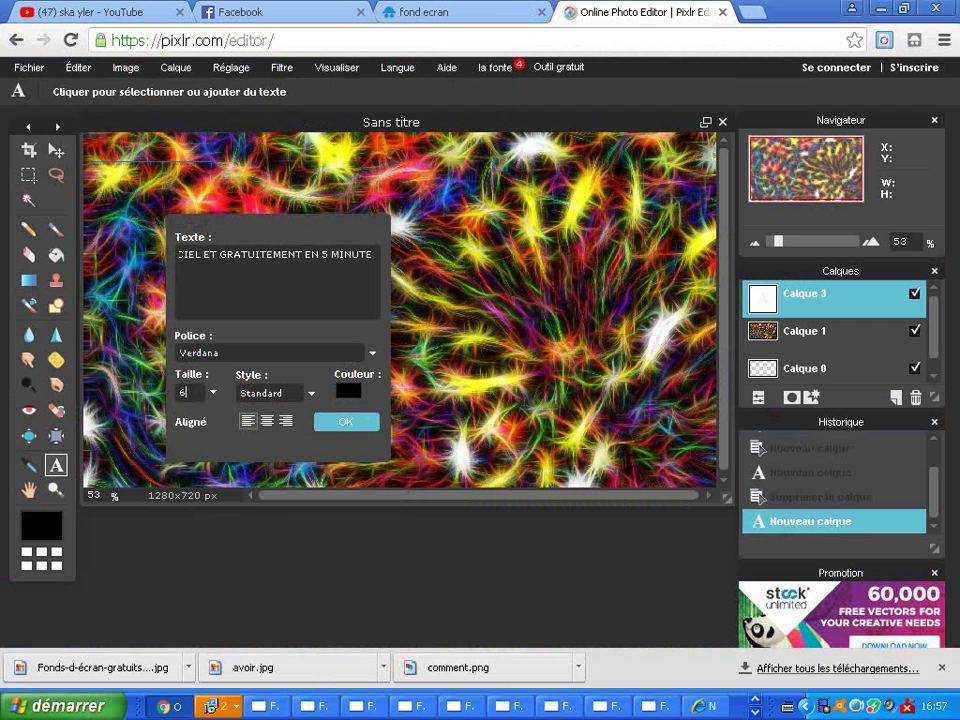
{"action": "type", "text": "5"}
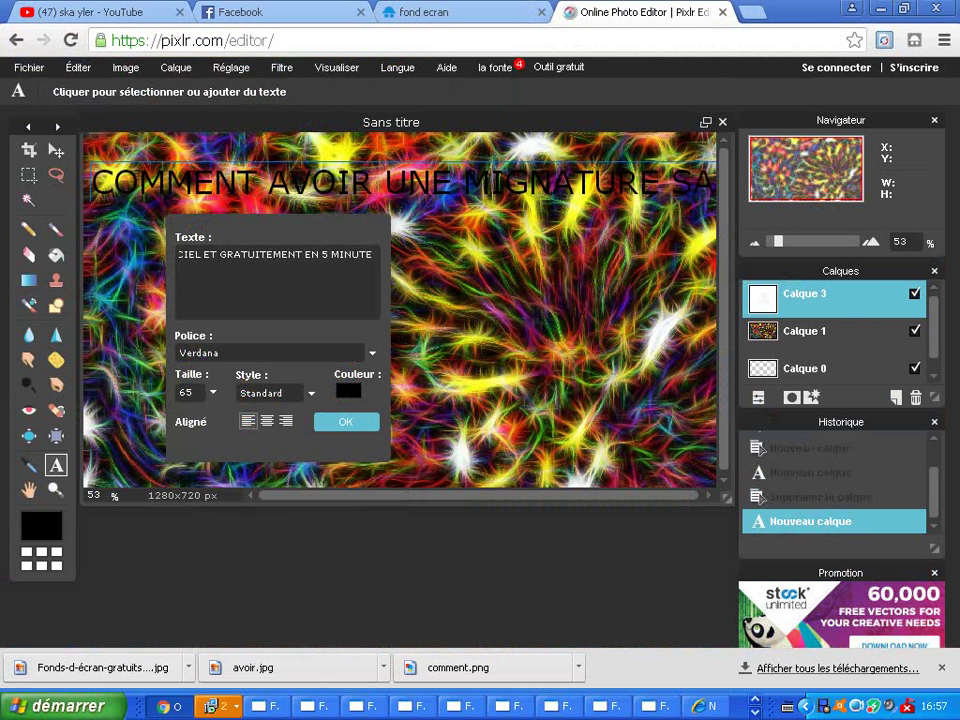
Delete "T GRATUITEMENT EN 5 MINUTE" from the end of the title text.
{"action": "left_click_drag", "start_coordinate": [373, 255], "coordinate": [210, 255]}
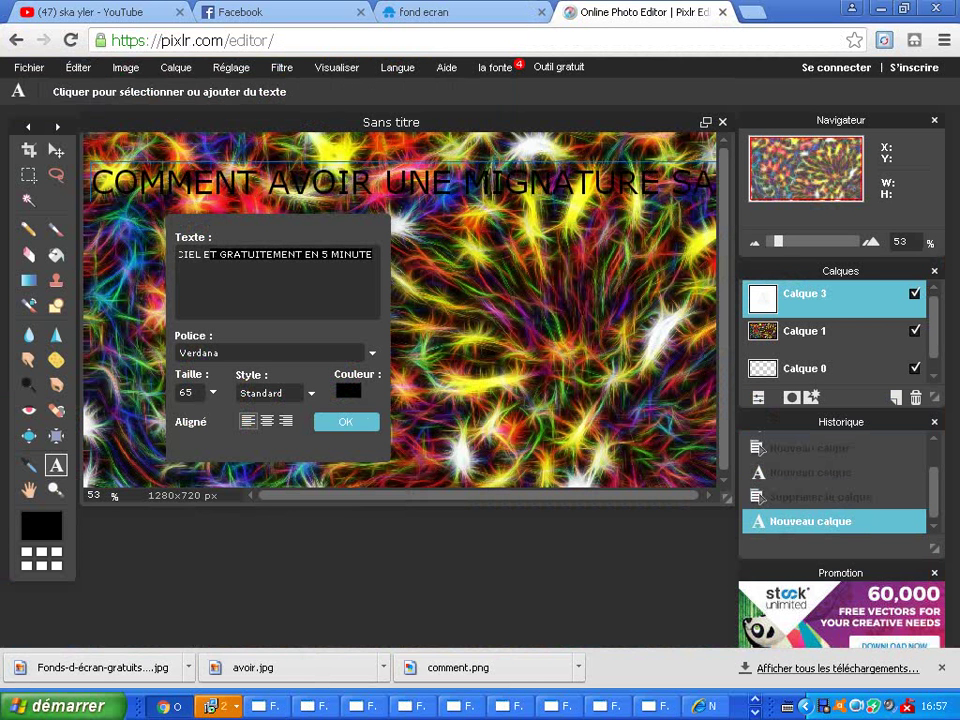
{"action": "key", "text": "BackSpace"}
{"action": "key", "text": "BackSpace"}
{"action": "key", "text": "BackSpace"}
{"action": "key", "text": "BackSpace"}
{"action": "key", "text": "BackSpace"}
{"action": "key", "text": "BackSpace"}
{"action": "key", "text": "BackSpace"}
{"action": "key", "text": "BackSpace"}
{"action": "key", "text": "BackSpace"}
{"action": "key", "text": "BackSpace"}
{"action": "key", "text": "BackSpace"}
{"action": "key", "text": "BackSpace"}
{"action": "key", "text": "BackSpace"}
{"action": "key", "text": "BackSpace"}
{"action": "key", "text": "BackSpace"}
{"action": "key", "text": "BackSpace"}
{"action": "key", "text": "BackSpace"}
{"action": "key", "text": "BackSpace"}
{"action": "key", "text": "BackSpace"}
{"action": "key", "text": "BackSpace"}
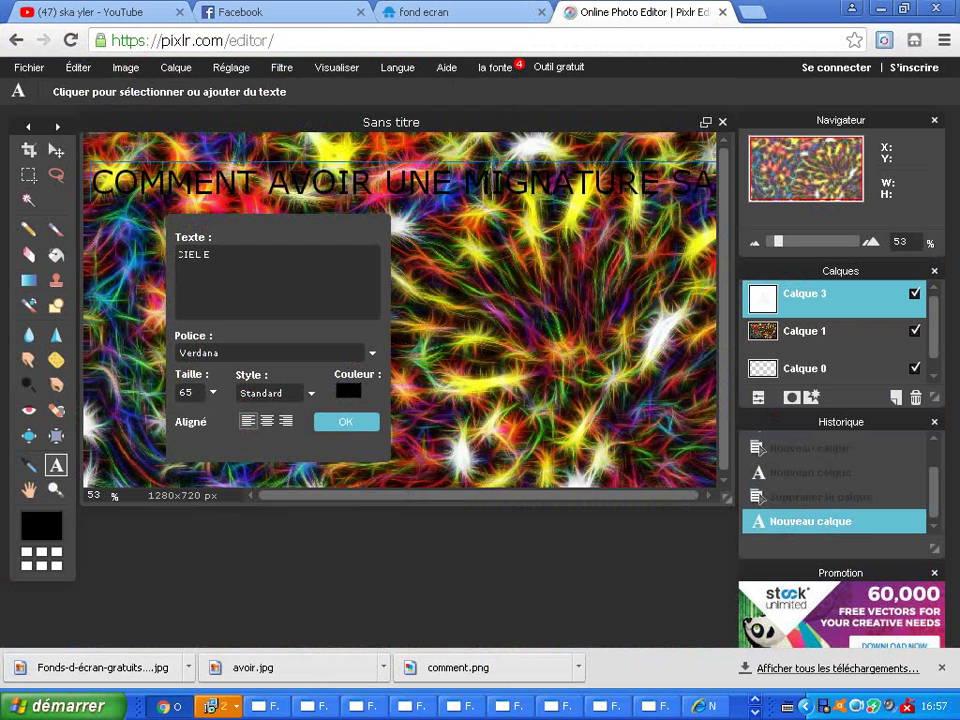
Try the red colour cf2d48 on the title text.
{"action": "left_click", "coordinate": [348, 391]}
{"action": "mouse_move", "coordinate": [298, 212]}
{"action": "left_mouse_down"}
{"action": "mouse_move", "coordinate": [356, 181]}
{"action": "mouse_move", "coordinate": [272, 264]}
{"action": "mouse_move", "coordinate": [355, 181]}
{"action": "left_mouse_up"}
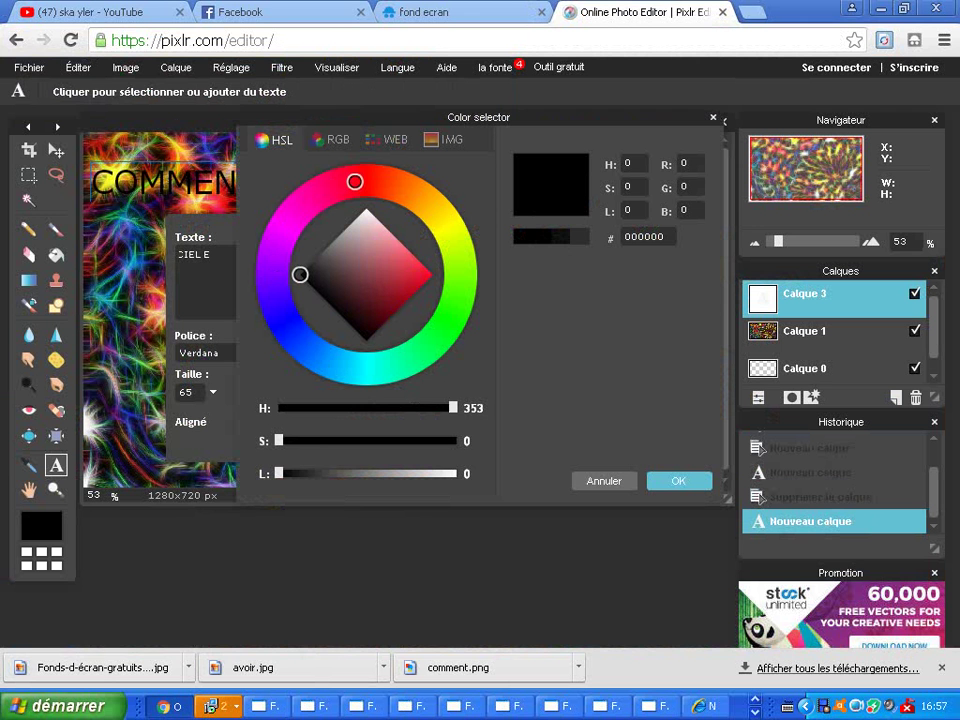
{"action": "left_click", "coordinate": [344, 230]}
{"action": "mouse_move", "coordinate": [344, 230]}
{"action": "left_mouse_down"}
{"action": "mouse_move", "coordinate": [394, 252]}
{"action": "mouse_move", "coordinate": [406, 273]}
{"action": "left_mouse_up"}
{"action": "left_click", "coordinate": [679, 481]}
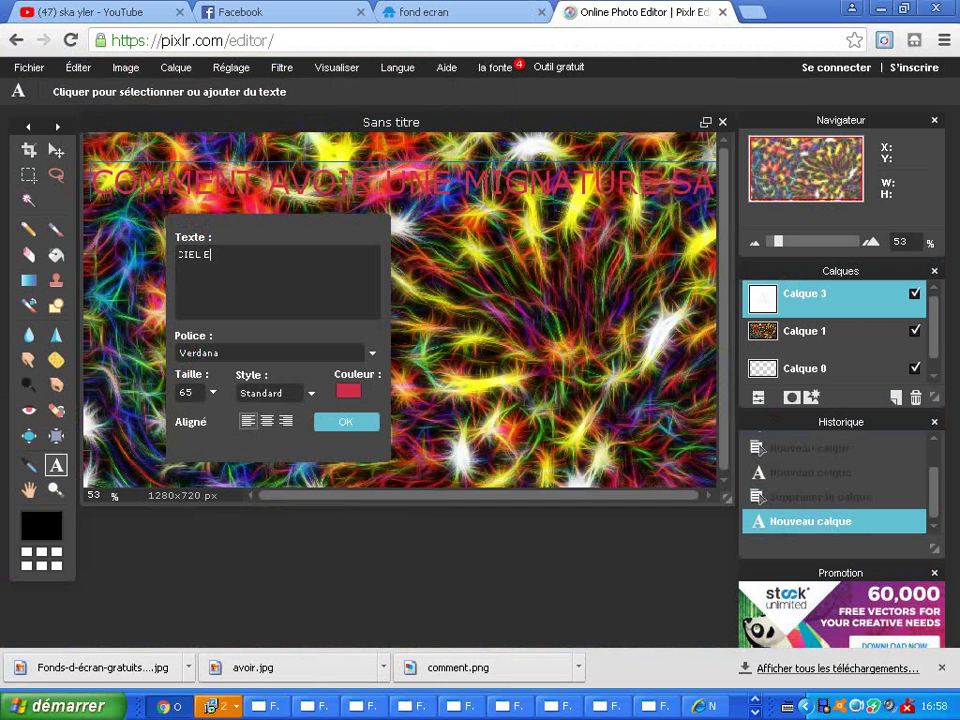
Shorten the title so that it reads "COMMENT AVOIR UNE MIGNATURE".
{"action": "key", "text": "BackSpace"}
{"action": "key", "text": "BackSpace"}
{"action": "key", "text": "BackSpace"}
{"action": "key", "text": "BackSpace"}
{"action": "key", "text": "BackSpace"}
{"action": "key", "text": "BackSpace"}
{"action": "key", "text": "BackSpace"}
{"action": "key", "text": "BackSpace"}
{"action": "key", "text": "BackSpace"}
{"action": "key", "text": "BackSpace"}
{"action": "key", "text": "BackSpace"}
{"action": "key", "text": "BackSpace"}
{"action": "key", "text": "BackSpace"}
{"action": "key", "text": "BackSpace"}
{"action": "key", "text": "BackSpace"}
{"action": "key", "text": "BackSpace"}
{"action": "key", "text": "BackSpace"}
{"action": "key", "text": "BackSpace"}
{"action": "key", "text": "BackSpace"}
{"action": "key", "text": "BackSpace"}
{"action": "key", "text": "BackSpace"}
{"action": "key", "text": "BackSpace"}
{"action": "key", "text": "BackSpace"}
{"action": "key", "text": "BackSpace"}
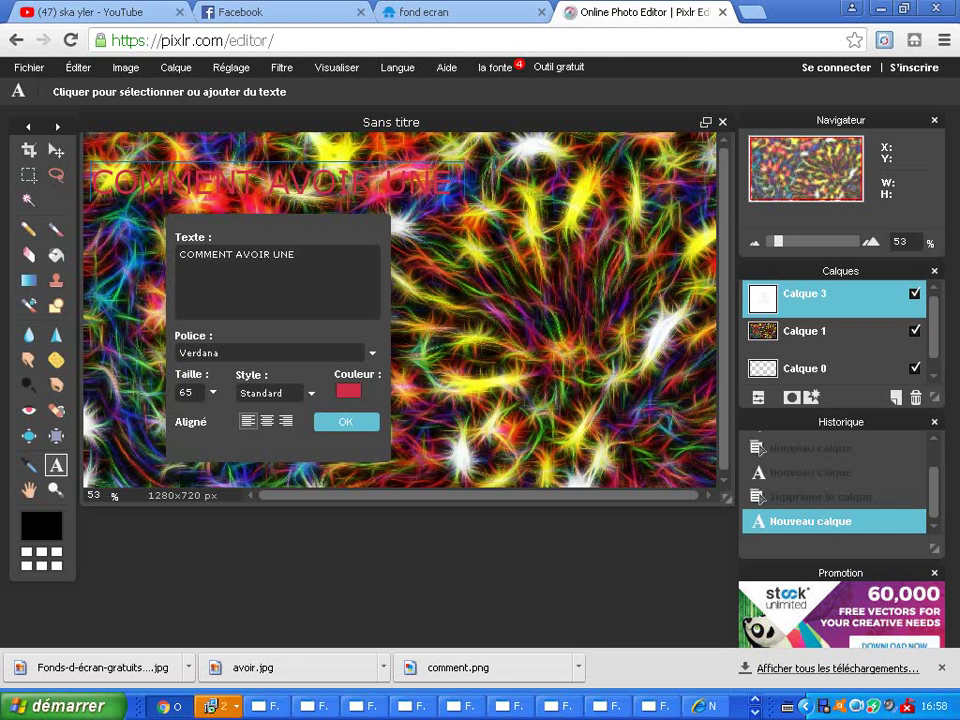
{"action": "type", "text": "MIG"}
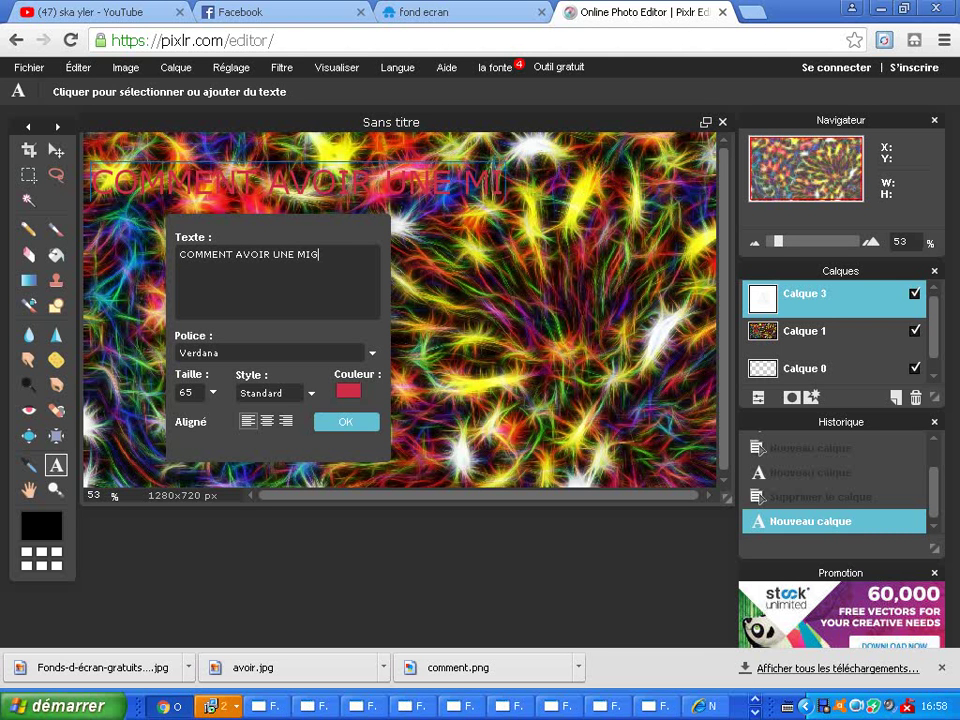
{"action": "type", "text": "NATU"}
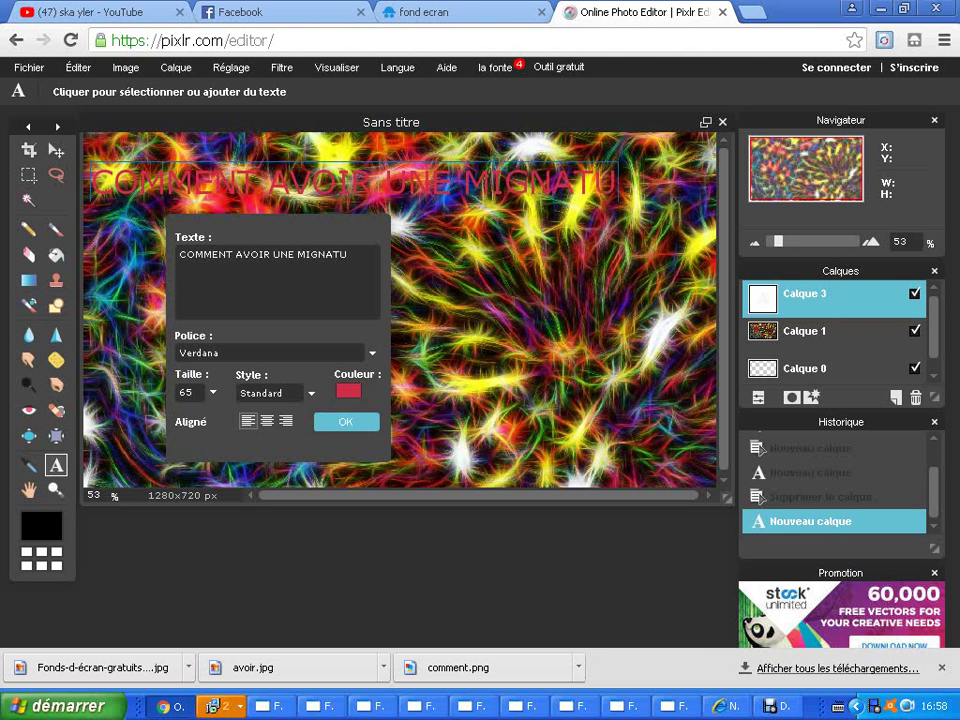
{"action": "type", "text": "RE"}
Set the title's colour to blue 2d46cf and commit the text to the image.
{"action": "left_click", "coordinate": [348, 391]}
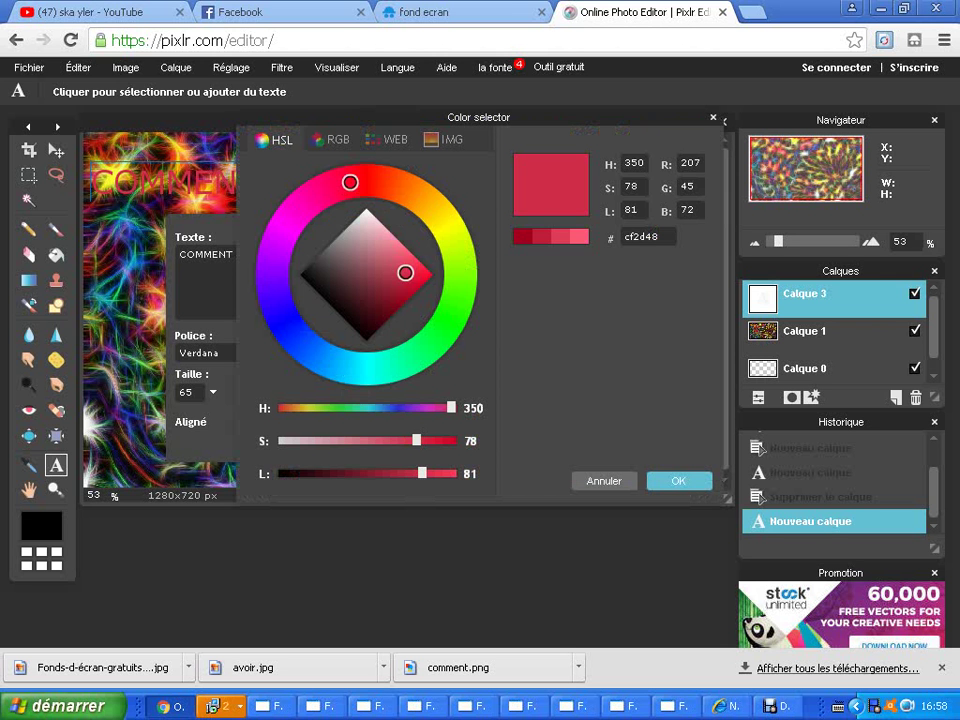
{"action": "left_click", "coordinate": [460, 280]}
{"action": "mouse_move", "coordinate": [460, 279]}
{"action": "left_mouse_down"}
{"action": "mouse_move", "coordinate": [450, 317]}
{"action": "mouse_move", "coordinate": [293, 333]}
{"action": "left_mouse_up"}
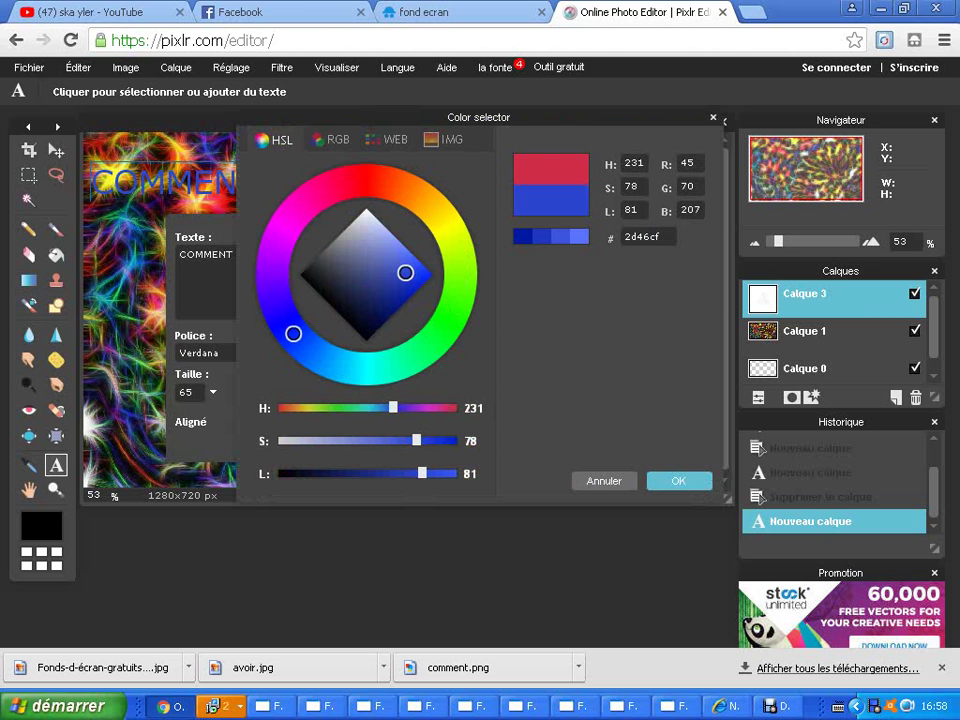
{"action": "left_click", "coordinate": [679, 481]}
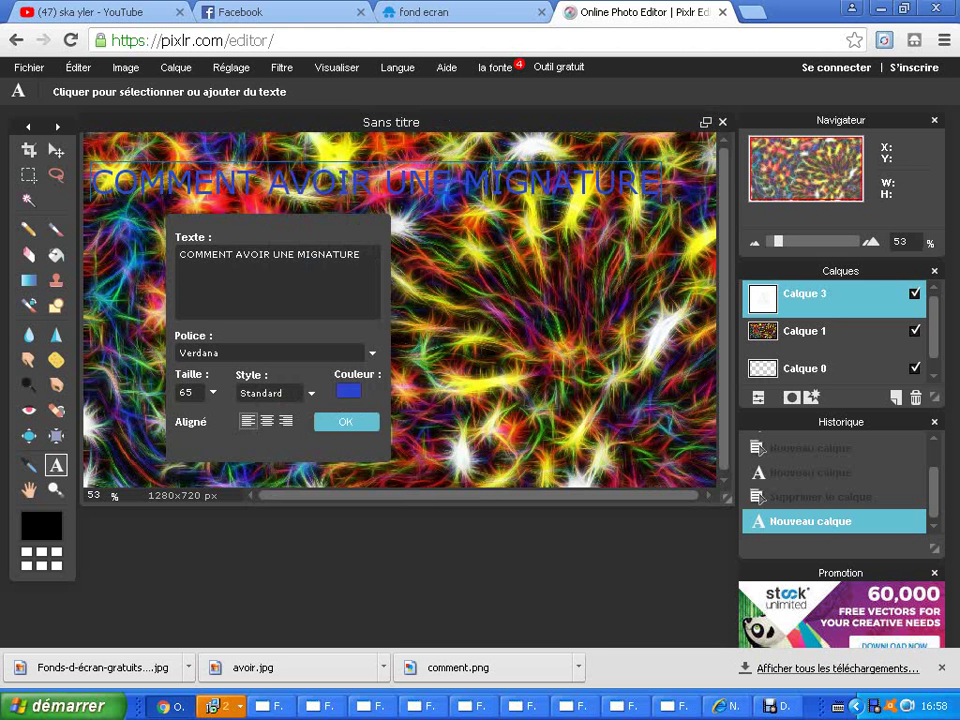
{"action": "left_click", "coordinate": [359, 420]}
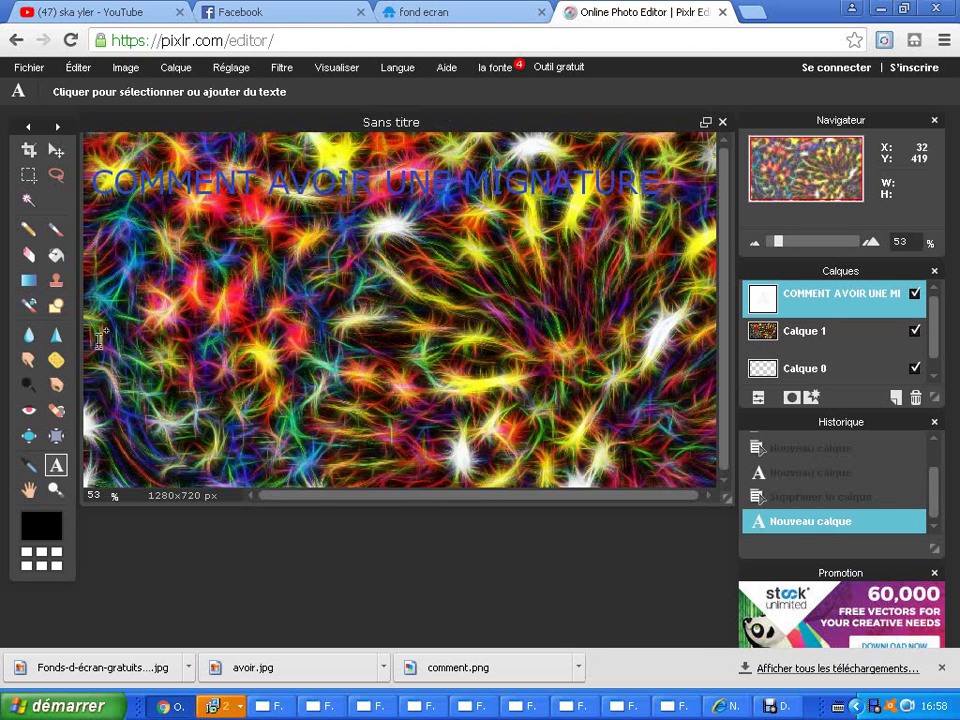
{"action": "left_click", "coordinate": [156, 358]}
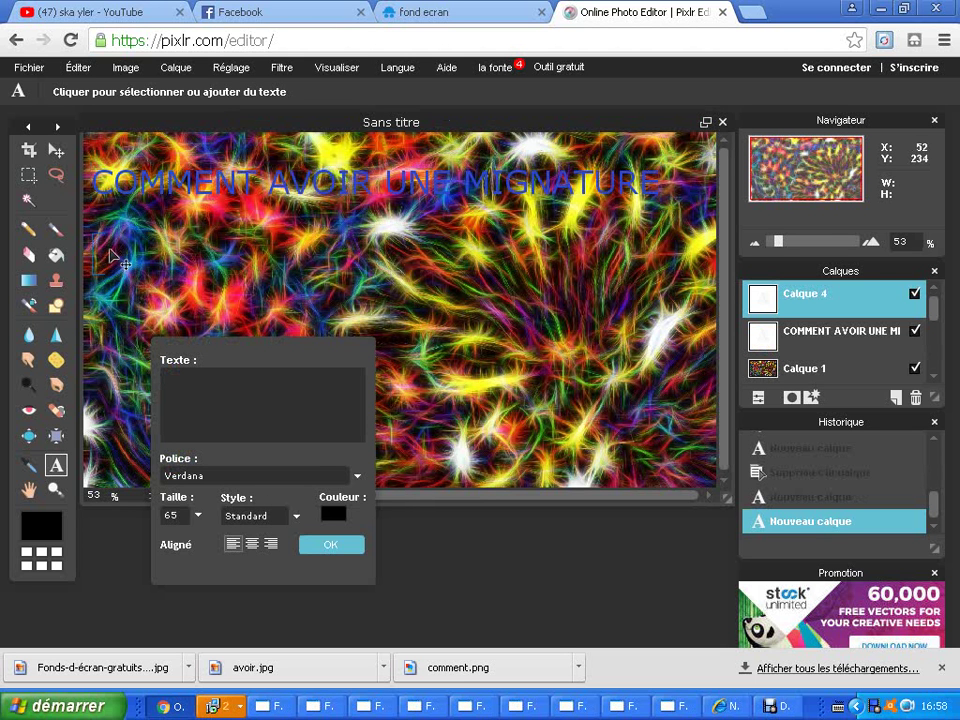
{"action": "key", "text": "r"}
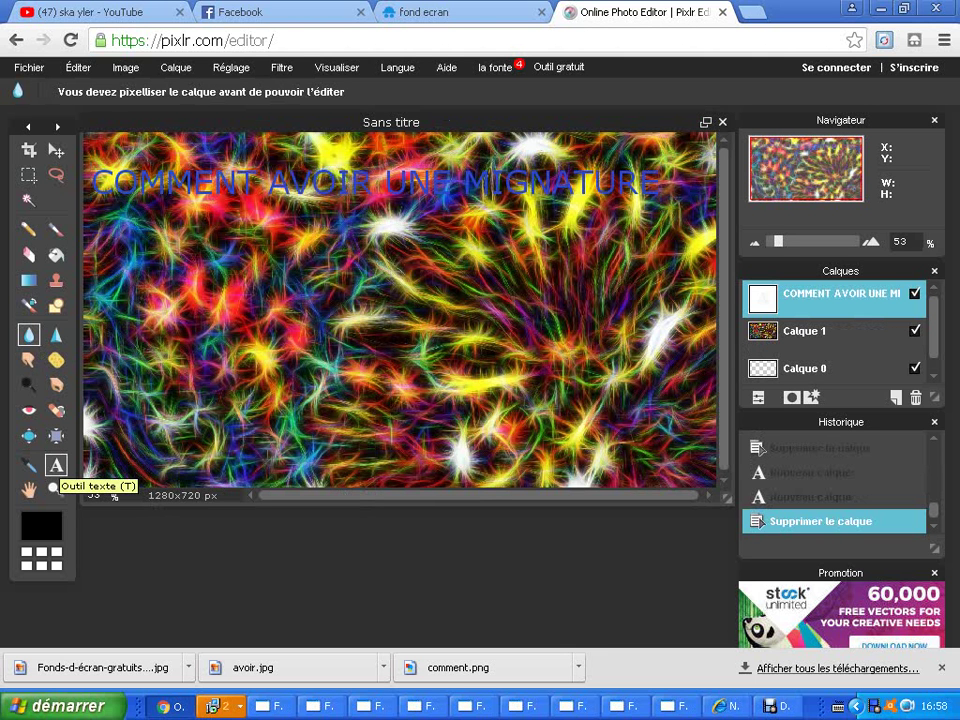
{"action": "left_click", "coordinate": [55, 489]}
Add a second text line "SANS LOGICIEL ET GRATUITEMENT" just below the title, starting slightly further right.
{"action": "left_click", "coordinate": [56, 465]}
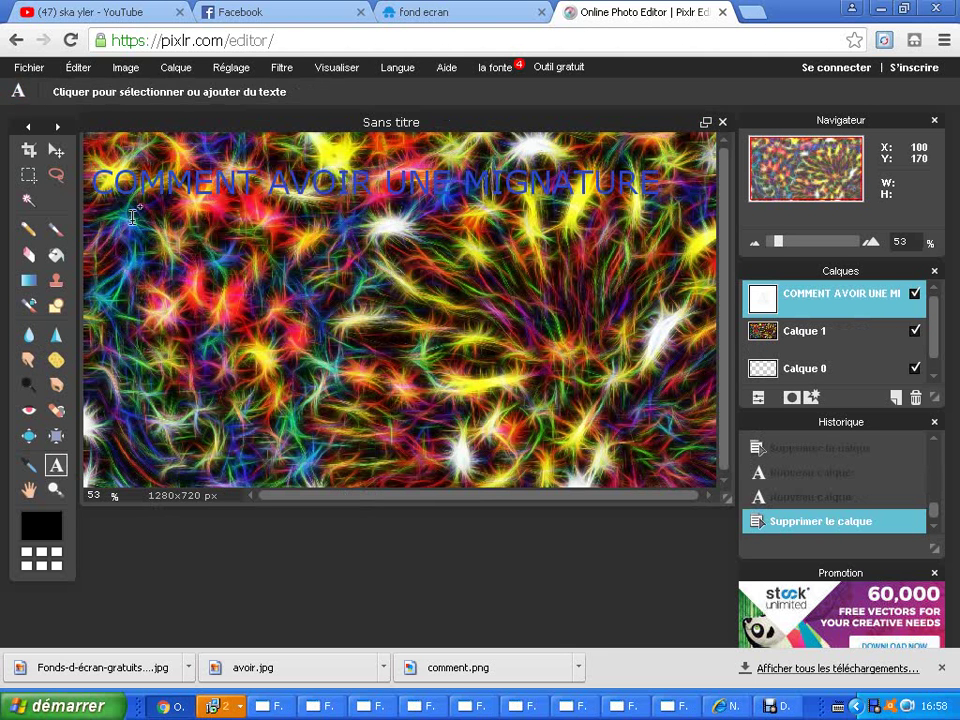
{"action": "left_click", "coordinate": [111, 248]}
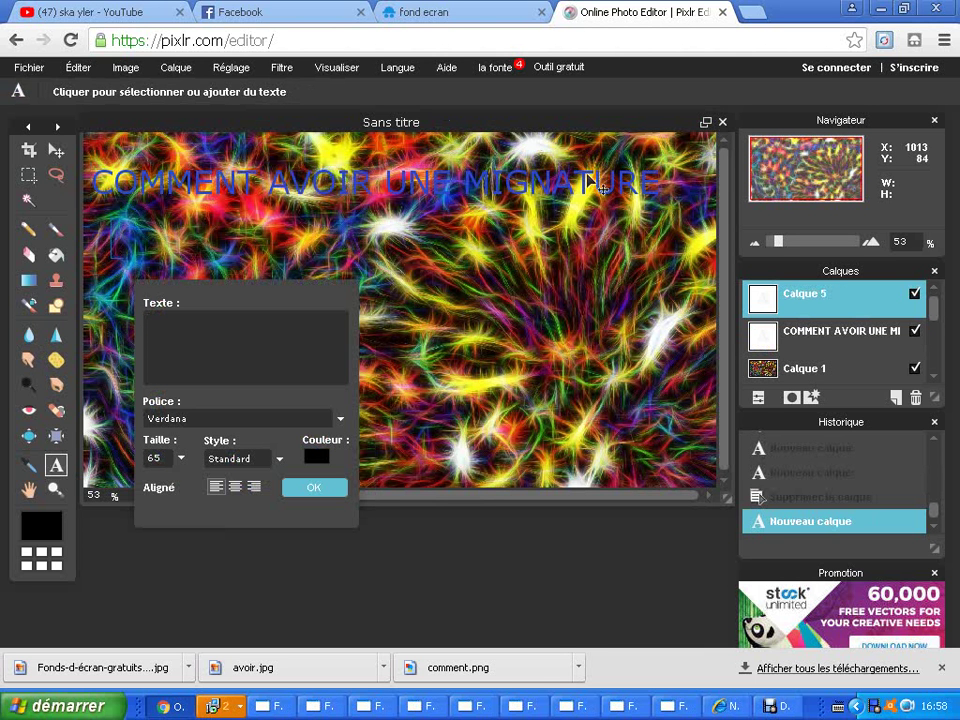
{"action": "type", "text": "GRATU"}
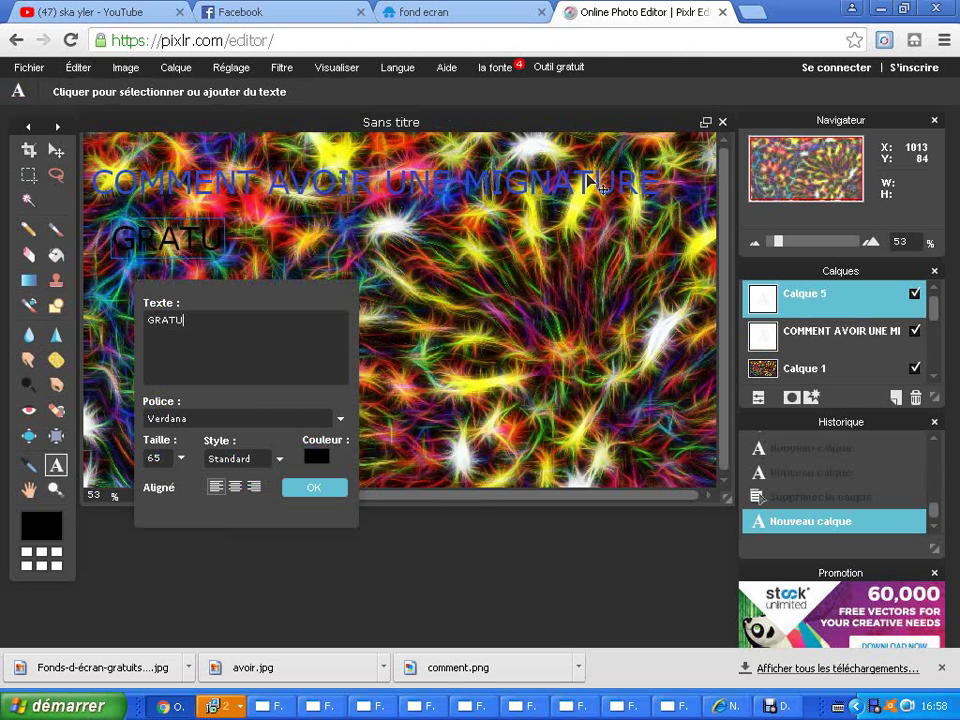
{"action": "key", "text": "BackSpace"}
{"action": "key", "text": "BackSpace"}
{"action": "key", "text": "BackSpace"}
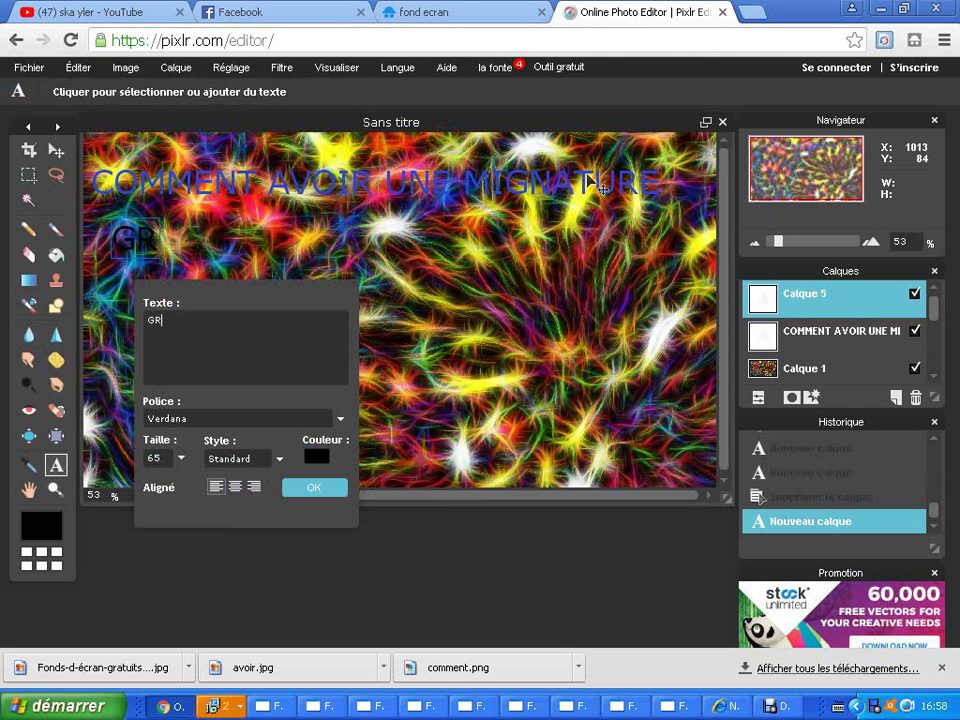
{"action": "key", "text": "BackSpace"}
{"action": "key", "text": "BackSpace"}
{"action": "type", "text": "SANS"}
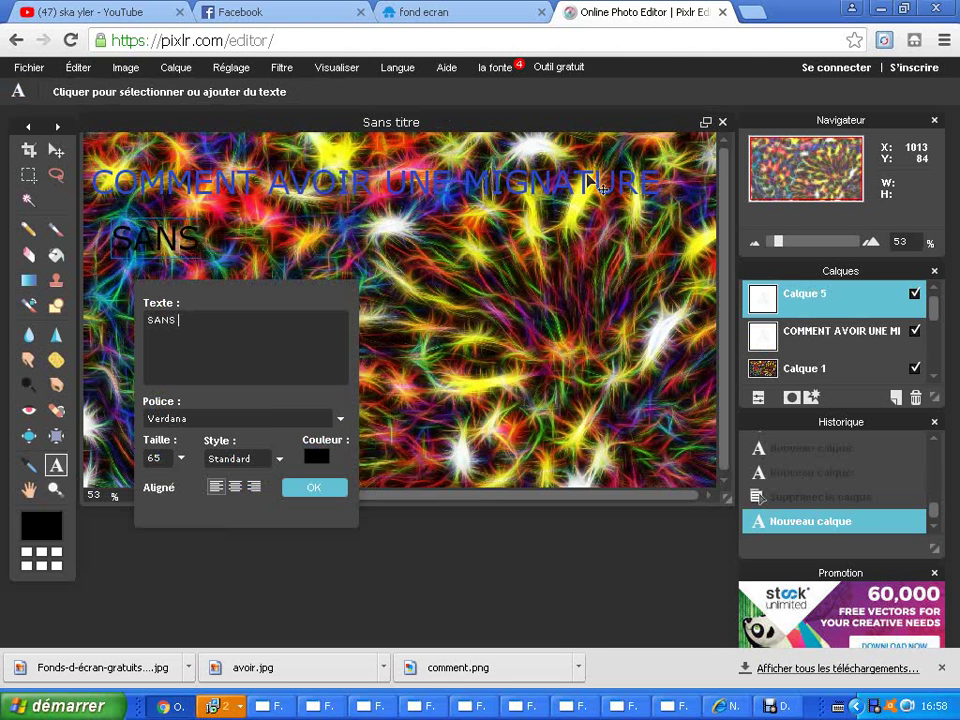
{"action": "type", "text": " LOGICIE"}
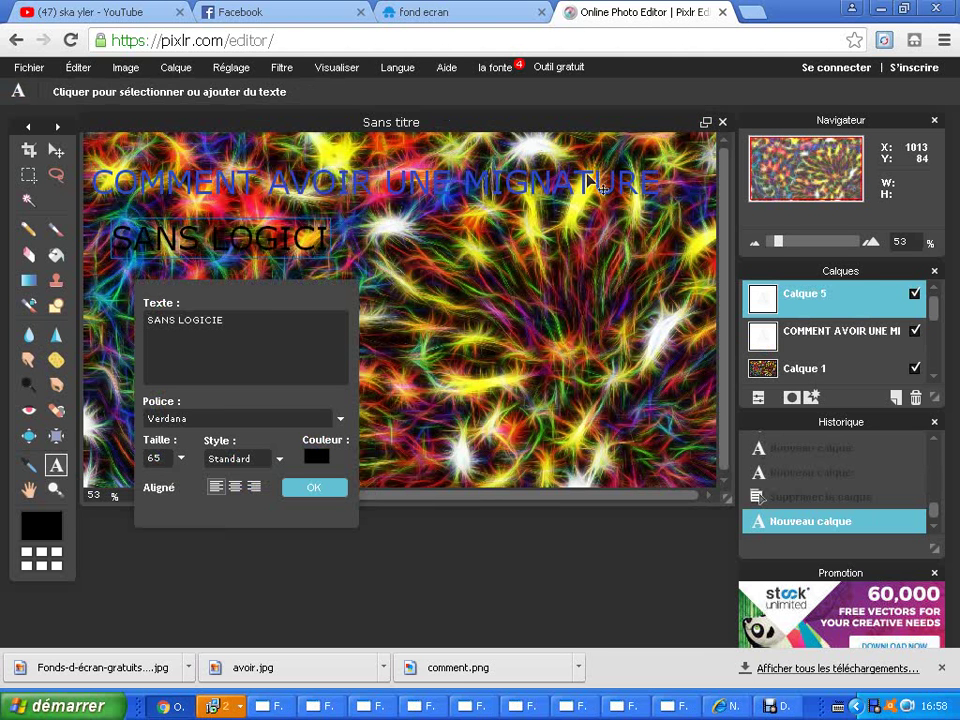
{"action": "type", "text": "L ET GRA"}
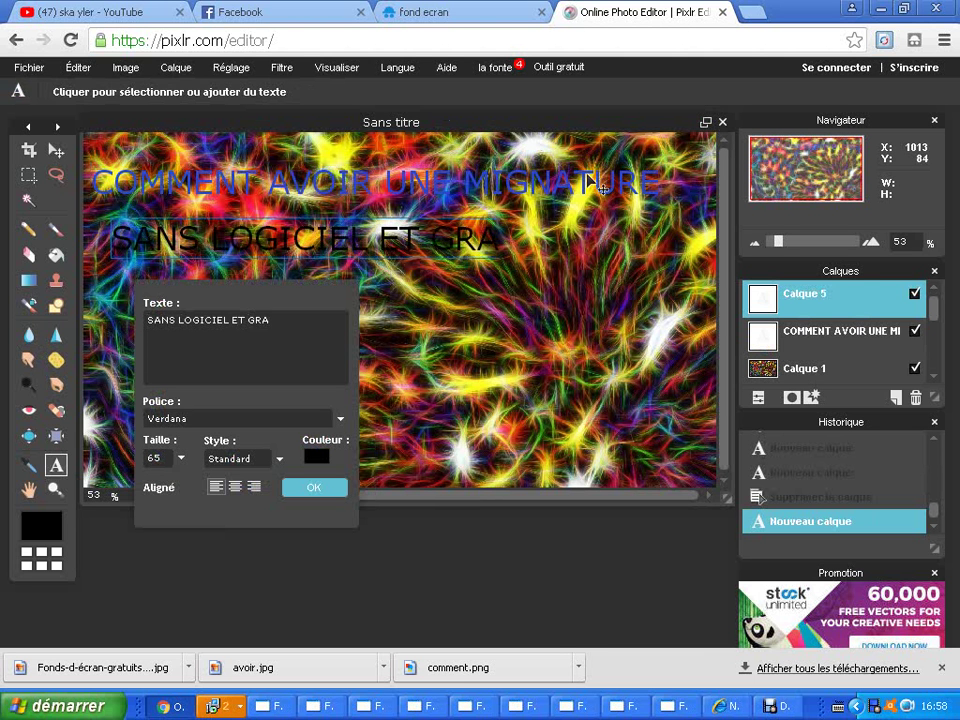
{"action": "type", "text": "TUITEM"}
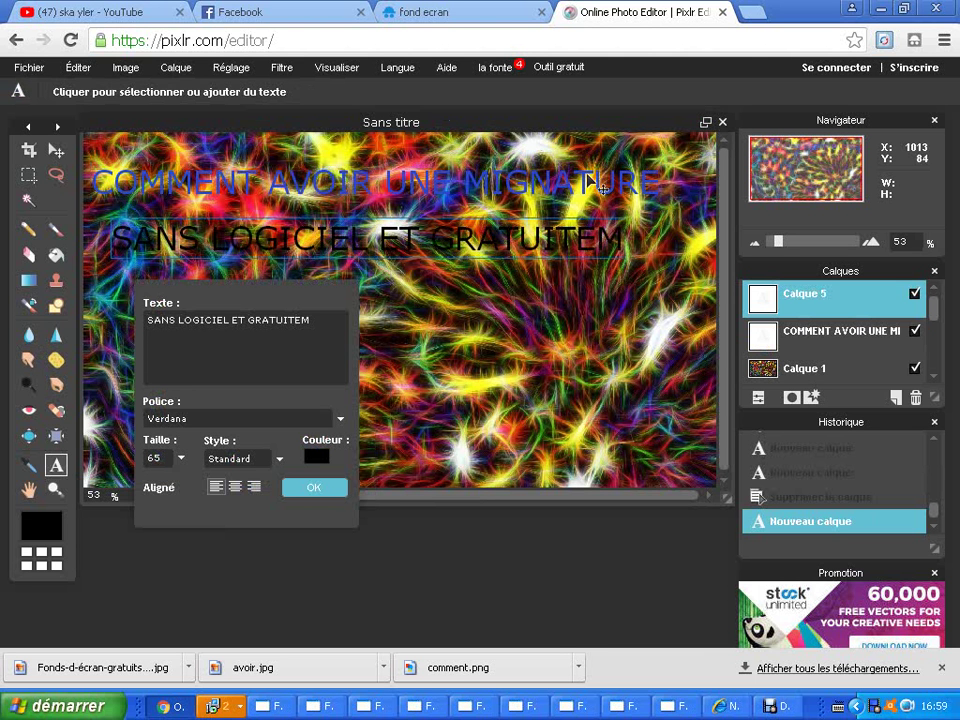
{"action": "type", "text": "EN"}
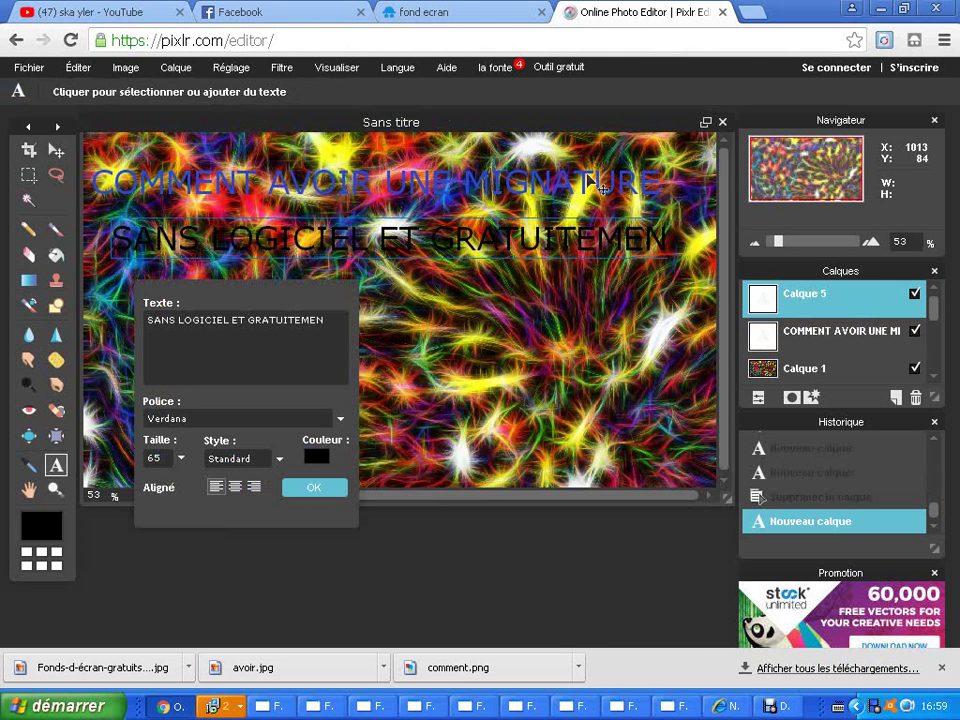
{"action": "type", "text": "T"}
Set the second text line's colour to the deeper blue 1711d4 and commit it to the image.
{"action": "left_click", "coordinate": [316, 457]}
{"action": "left_click", "coordinate": [277, 302]}
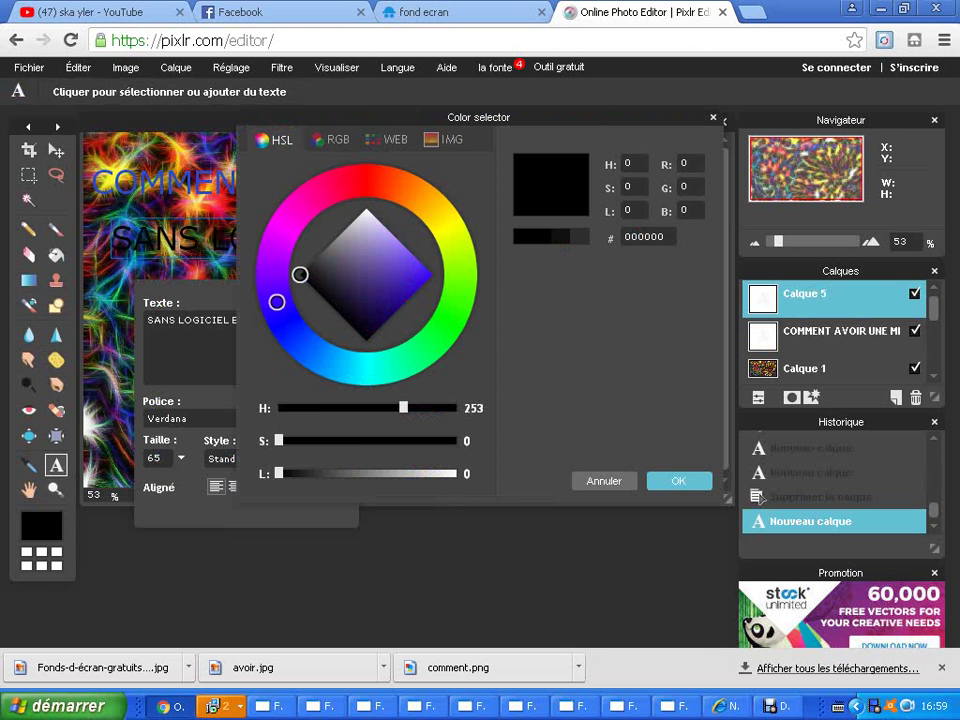
{"action": "left_click_drag", "start_coordinate": [277, 302], "coordinate": [284, 318]}
{"action": "left_click", "coordinate": [400, 273]}
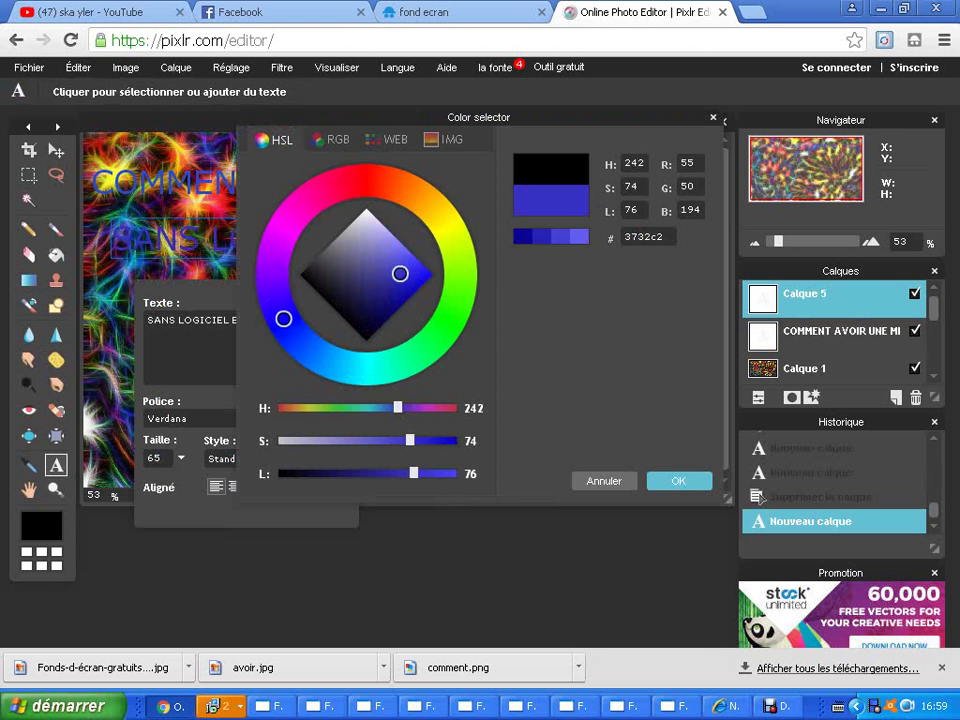
{"action": "left_click_drag", "start_coordinate": [400, 273], "coordinate": [417, 280]}
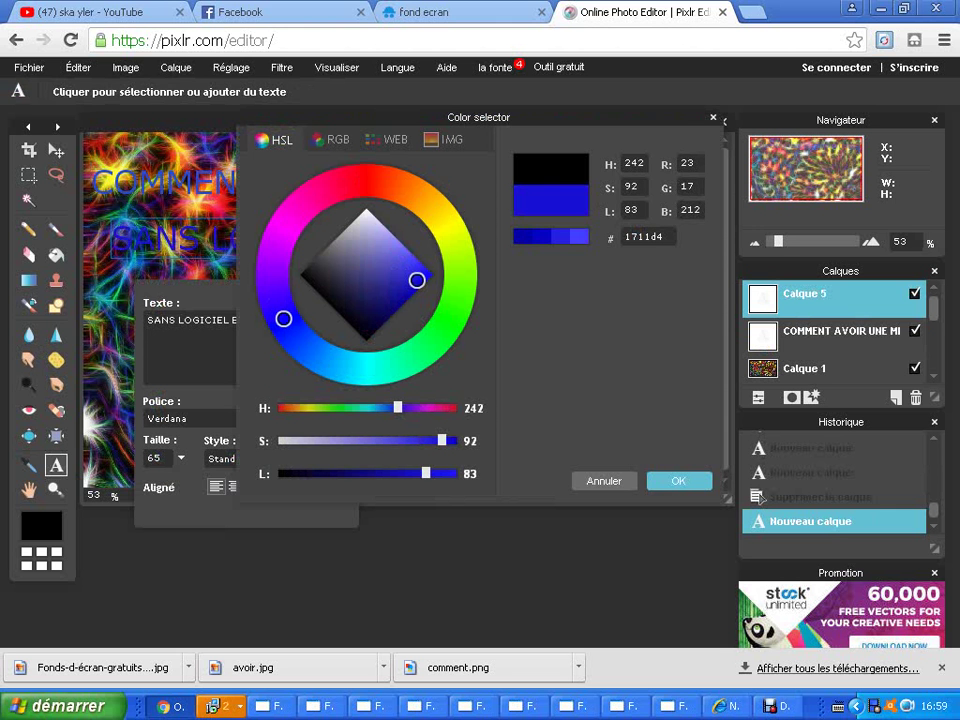
{"action": "left_click", "coordinate": [679, 481]}
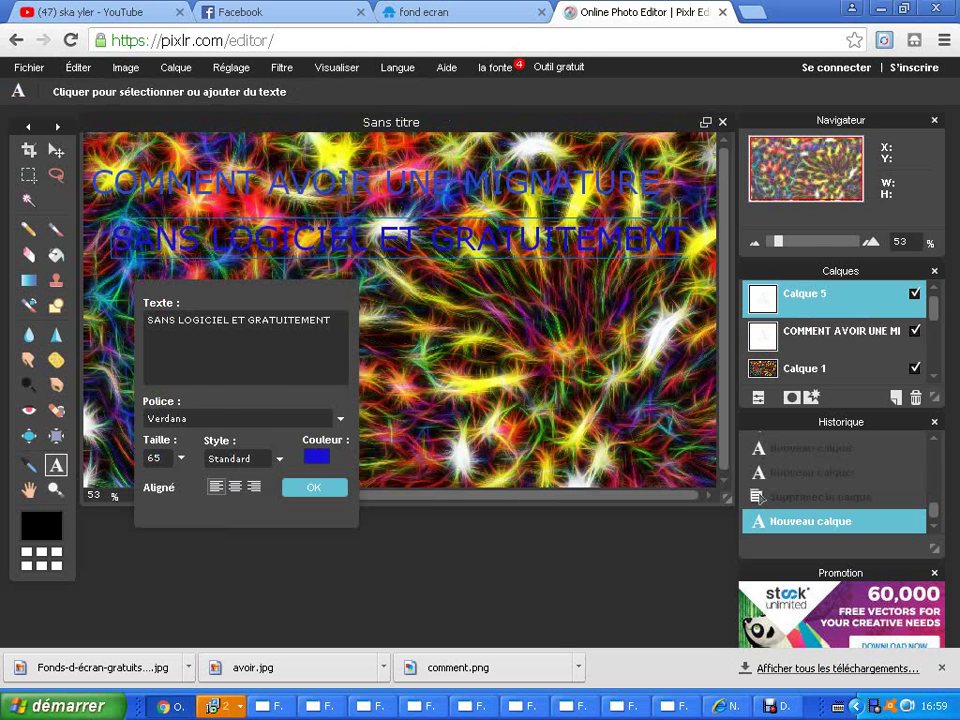
{"action": "left_click", "coordinate": [28, 410]}
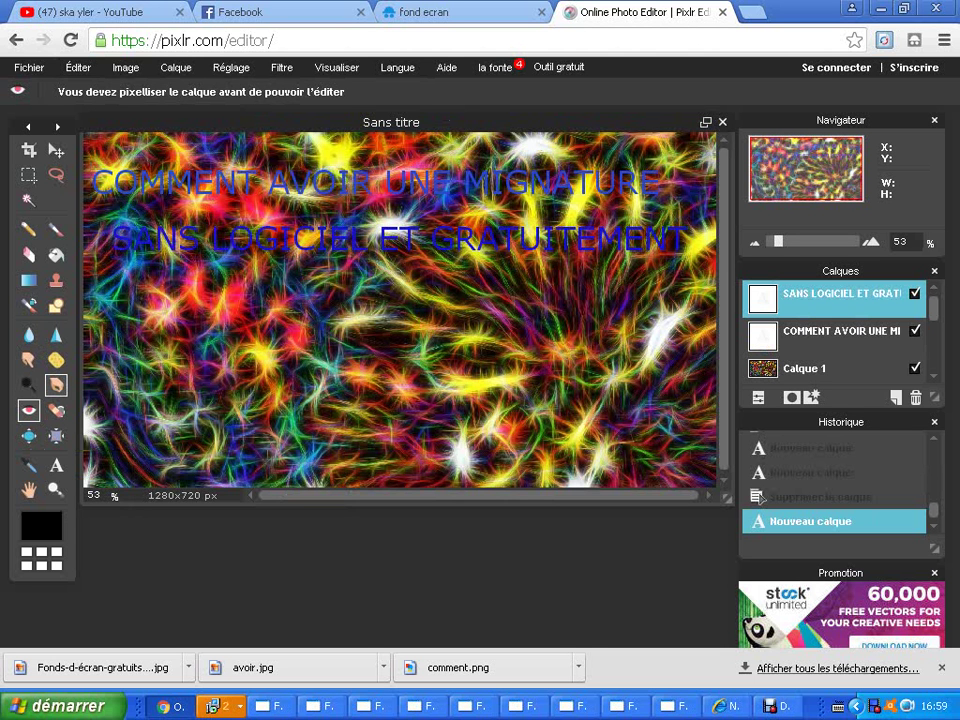
{"action": "left_click", "coordinate": [56, 465]}
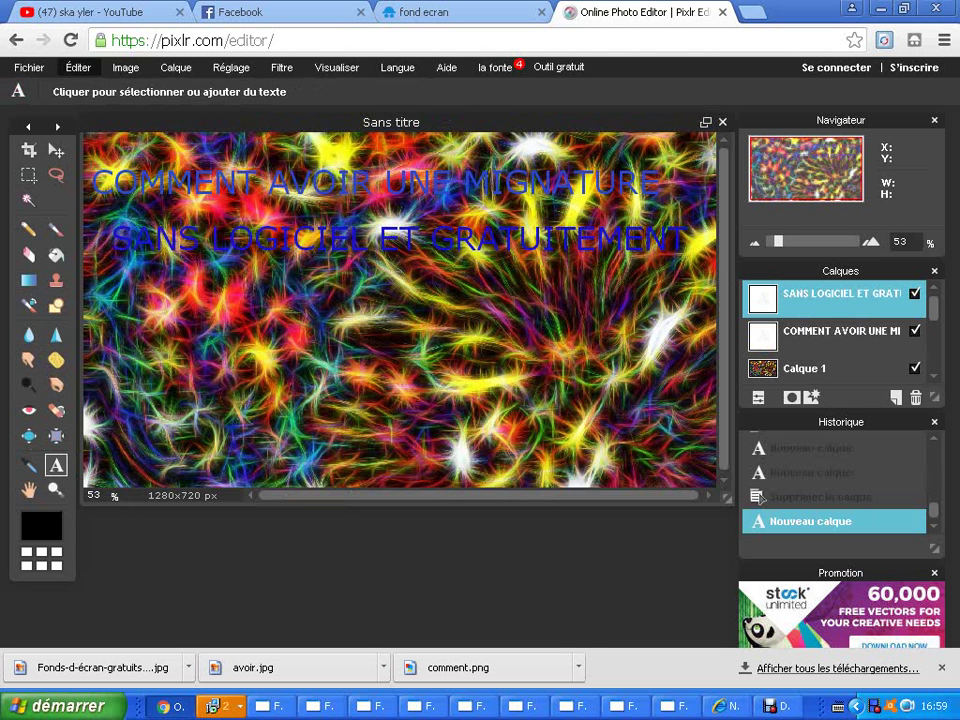
Switch to the Search Privacy image search and look through the pictures for "gratuit".
{"action": "left_click", "coordinate": [440, 12]}
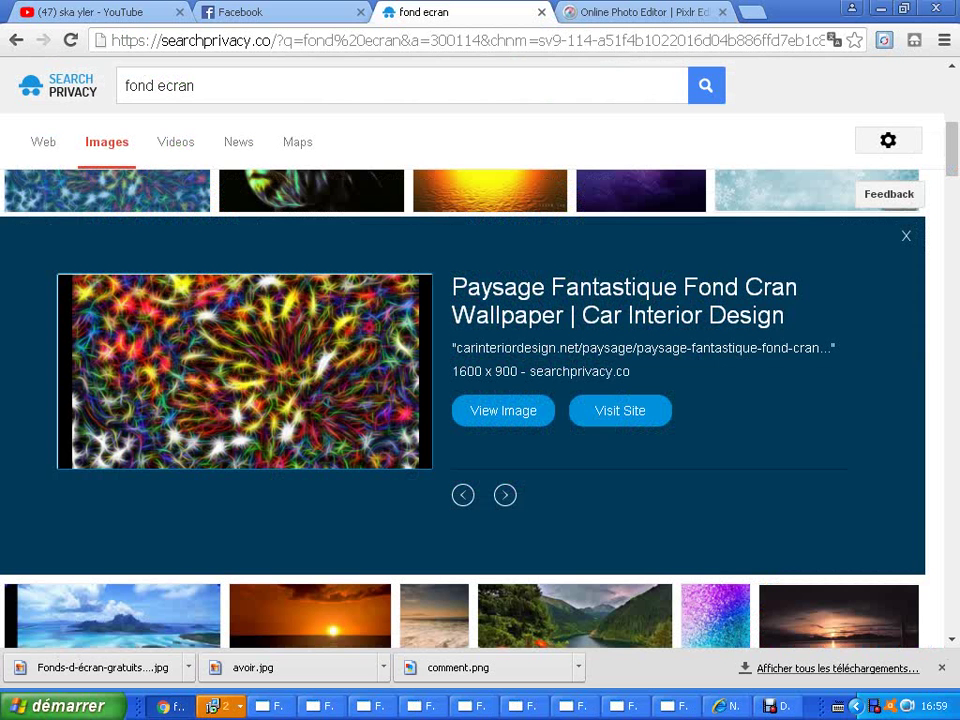
{"action": "left_click", "coordinate": [340, 86]}
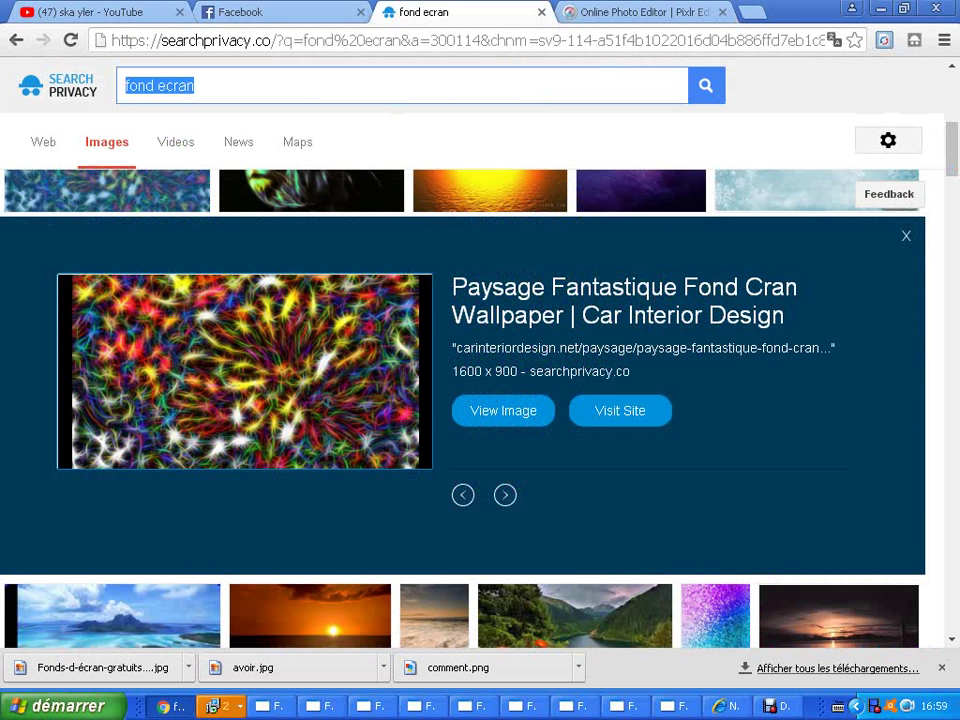
{"action": "key", "text": "BackSpace"}
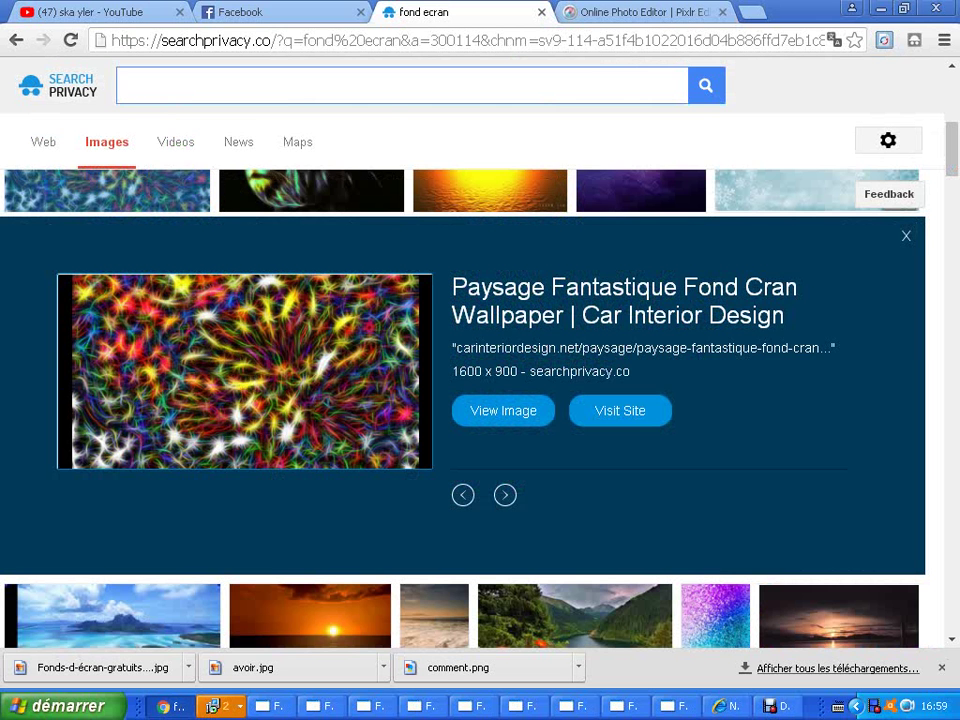
{"action": "type", "text": "grat"}
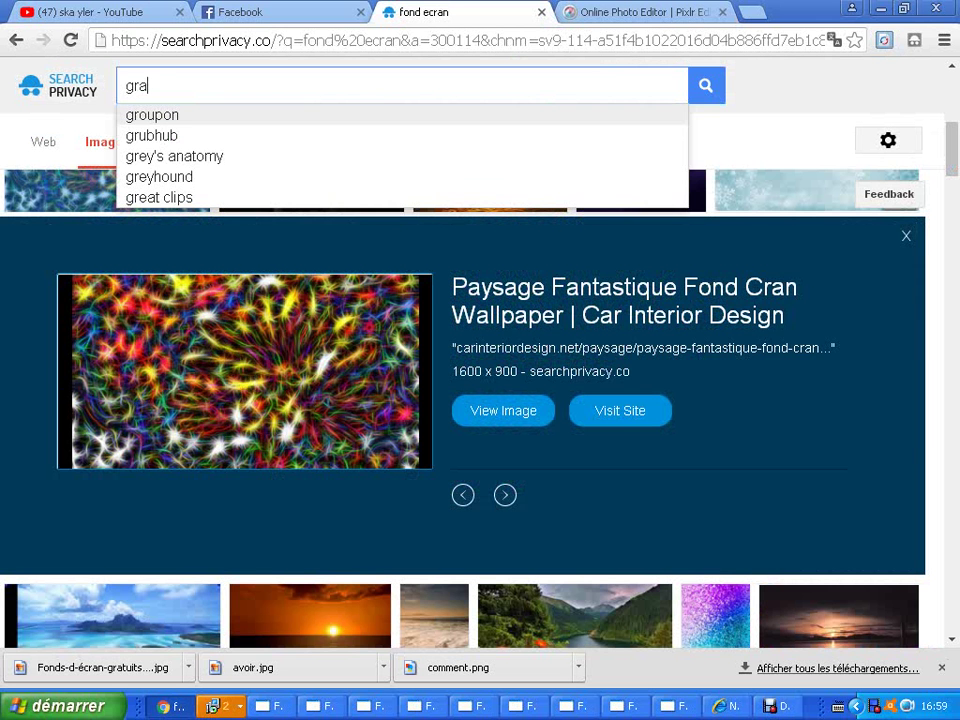
{"action": "type", "text": "uit"}
{"action": "key", "text": "Return"}
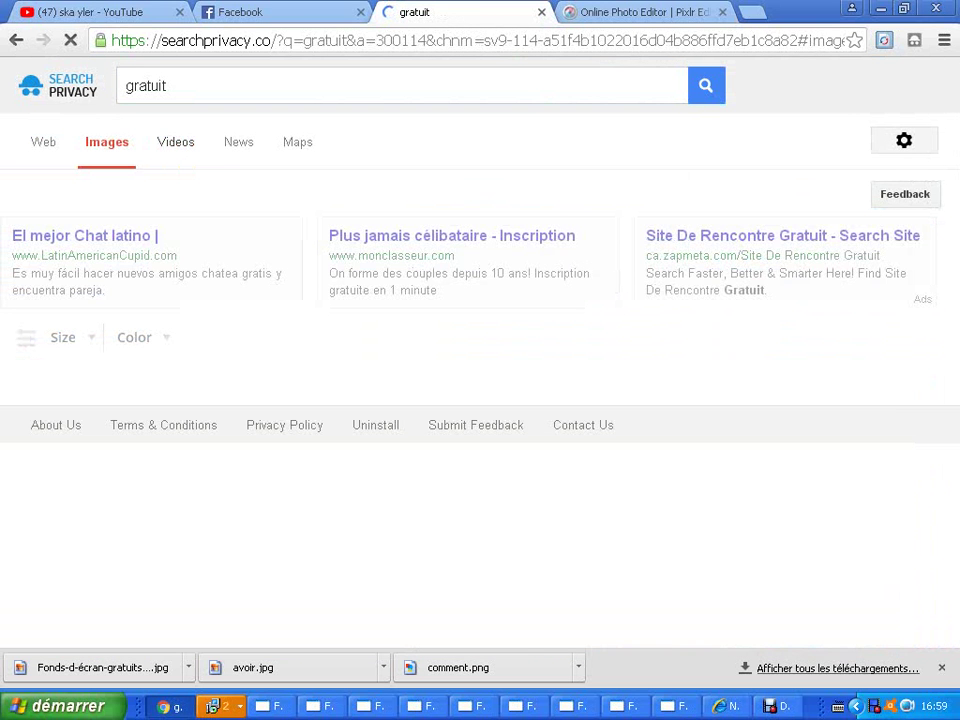
{"action": "scroll", "coordinate": [475, 400], "scroll_direction": "down", "scroll_amount": 4}
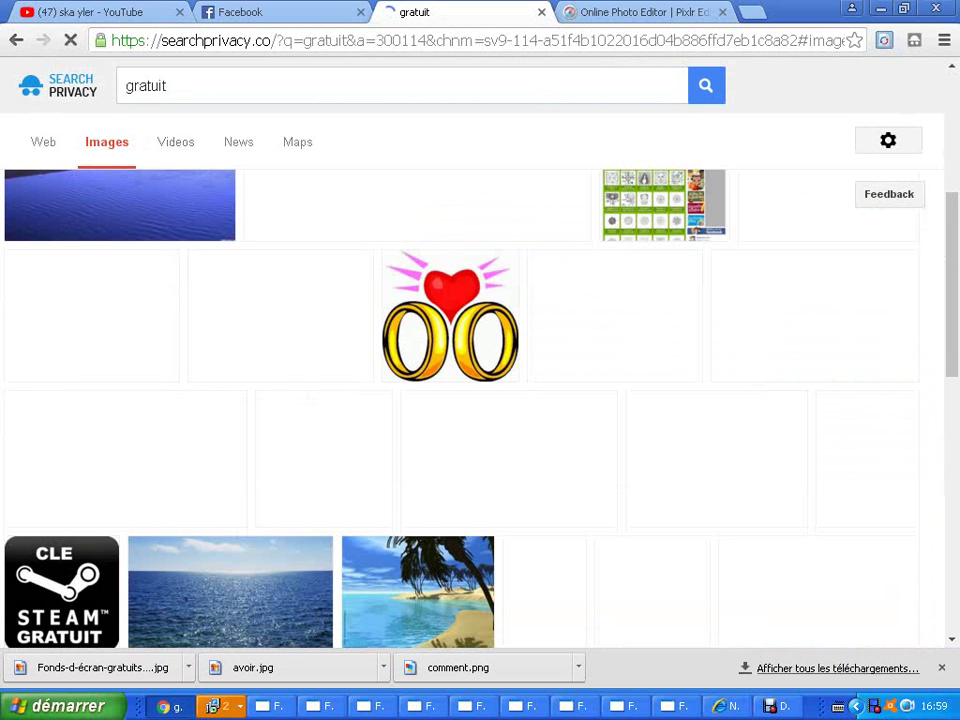
{"action": "scroll", "coordinate": [470, 408], "scroll_direction": "up", "scroll_amount": 1}
{"action": "scroll", "coordinate": [480, 400], "scroll_direction": "up", "scroll_amount": 1}
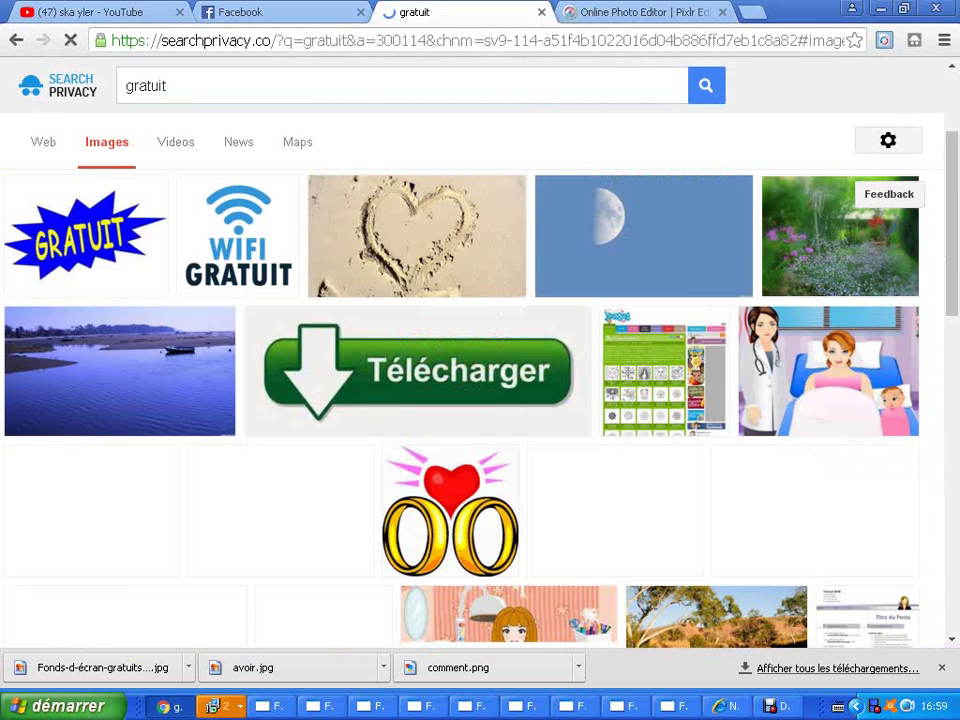
Open the blue and yellow GRATUIT starburst picture and save it to Mes images as gratuit.jpg.
{"action": "scroll", "coordinate": [480, 400], "scroll_direction": "up", "scroll_amount": 1}
{"action": "left_click", "coordinate": [86, 330]}
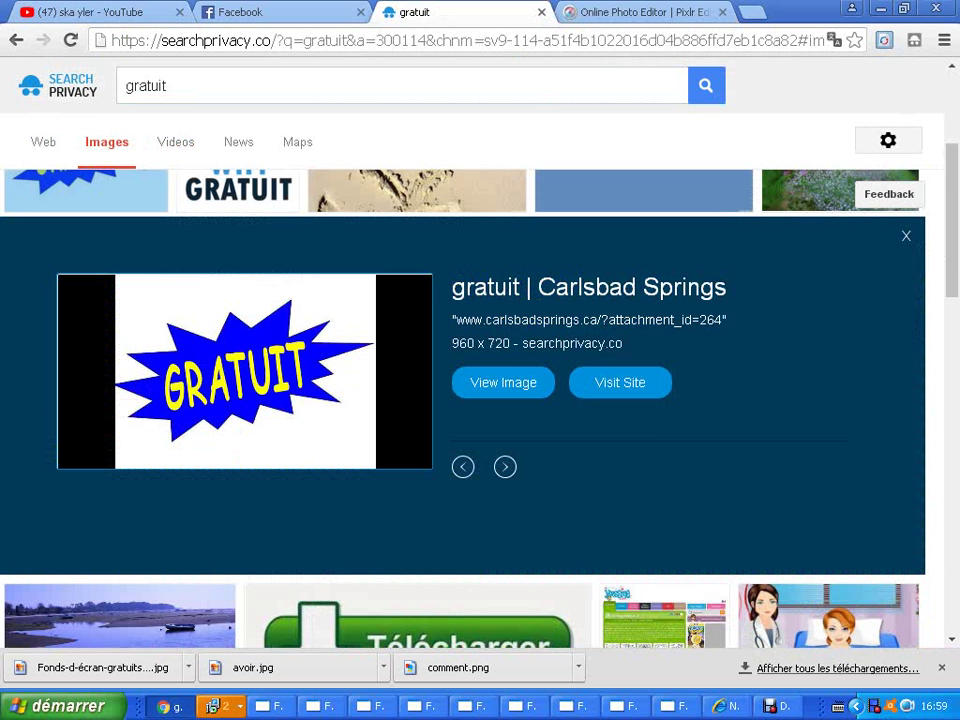
{"action": "right_click", "coordinate": [298, 352]}
{"action": "left_click", "coordinate": [377, 432]}
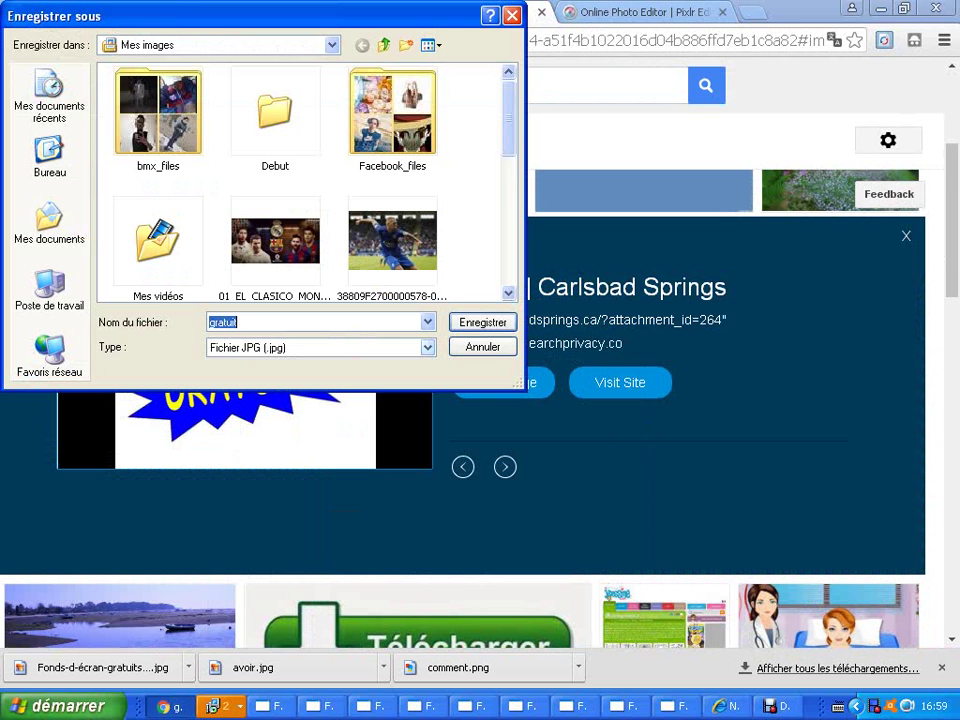
{"action": "key", "text": "Return"}
Switch to Pixlr Editor and add the gratuit picture from Mes images as a new image layer.
{"action": "left_click", "coordinate": [642, 13]}
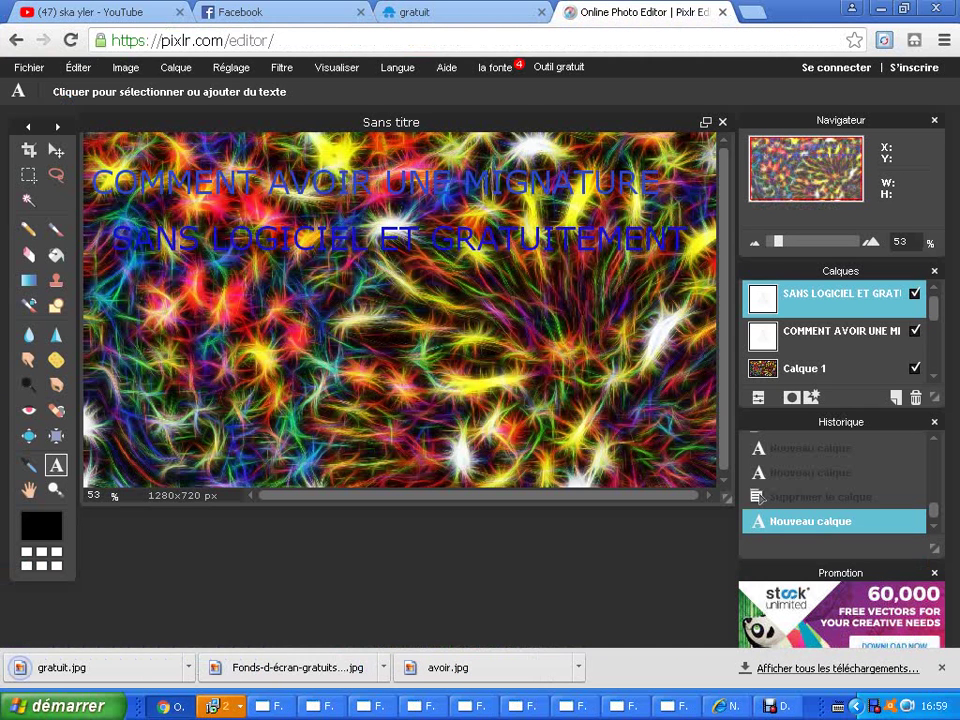
{"action": "right_click", "coordinate": [338, 336]}
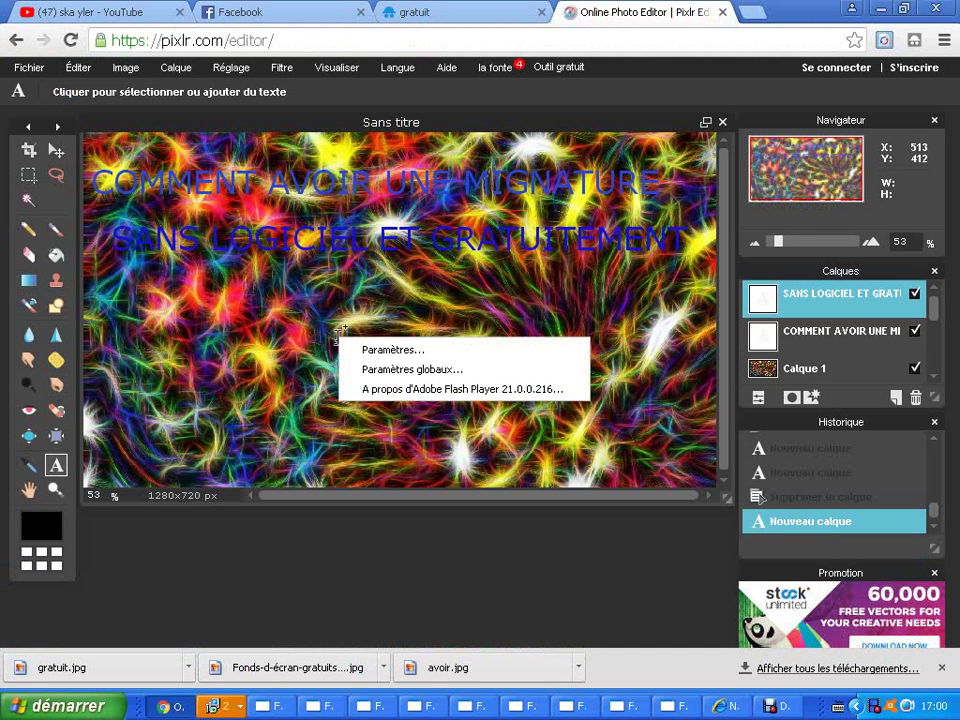
{"action": "left_click", "coordinate": [176, 67]}
{"action": "left_click", "coordinate": [235, 147]}
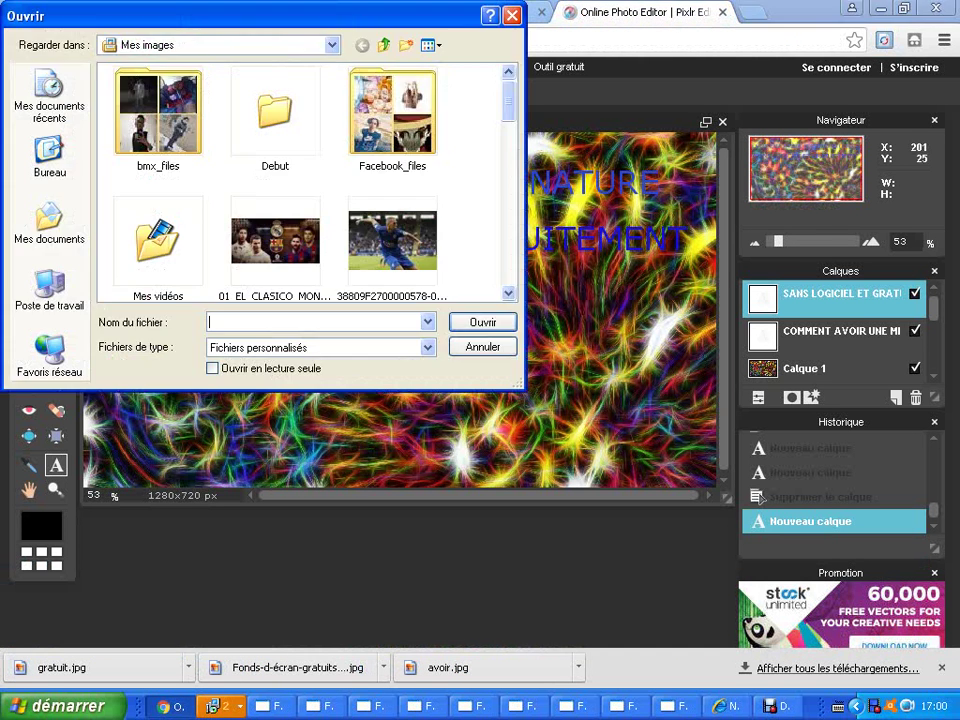
{"action": "scroll", "coordinate": [300, 180], "scroll_direction": "down", "scroll_amount": 5}
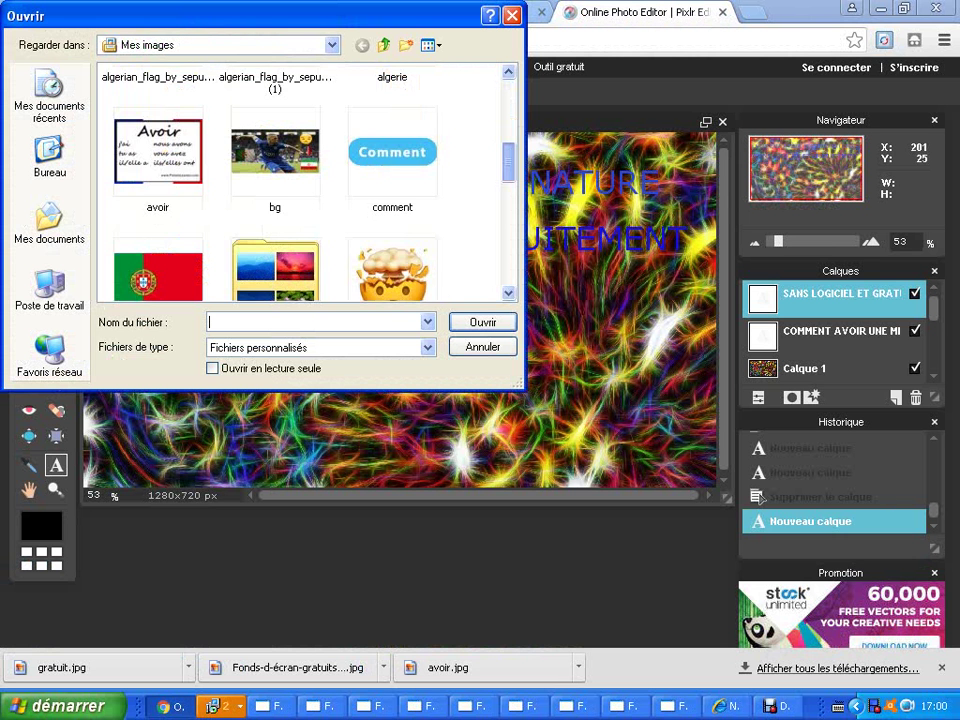
{"action": "scroll", "coordinate": [300, 180], "scroll_direction": "down", "scroll_amount": 3}
{"action": "scroll", "coordinate": [300, 180], "scroll_direction": "down", "scroll_amount": 1}
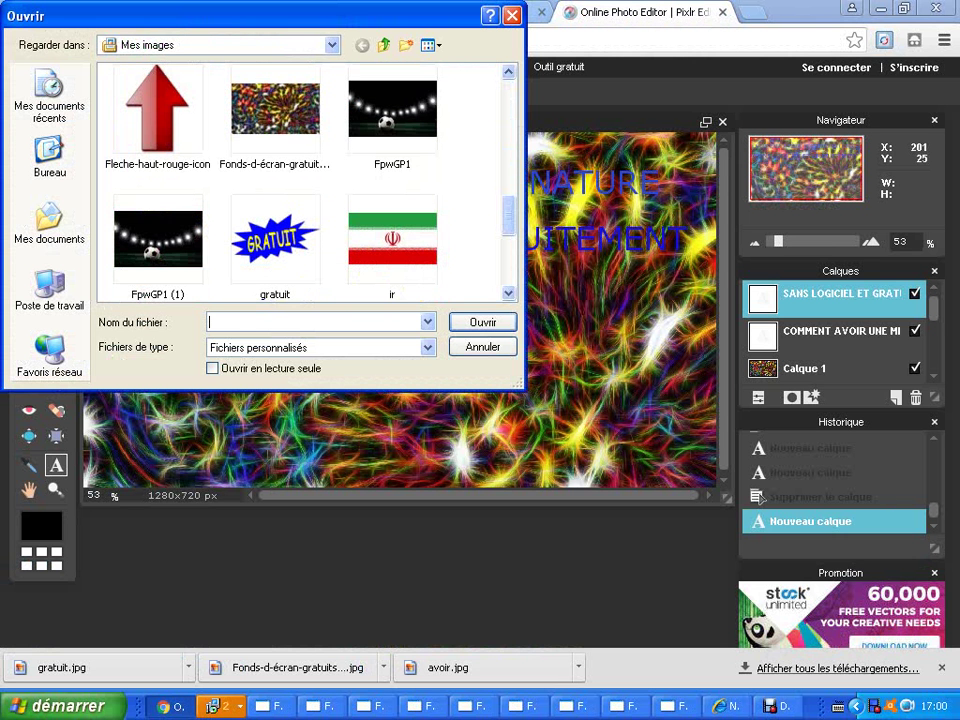
{"action": "left_click", "coordinate": [275, 240]}
{"action": "left_click", "coordinate": [483, 322]}
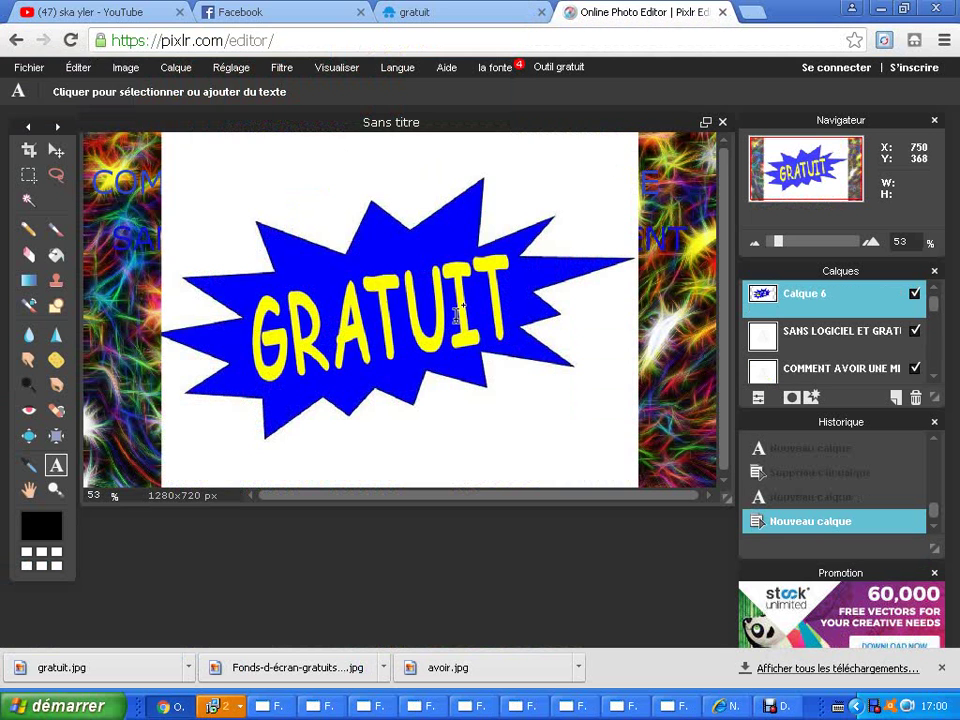
{"action": "key", "text": "ctrl+v"}
Shrink the GRATUIT picture with Free Transform and move it to the lower-left part of the canvas.
{"action": "left_click", "coordinate": [78, 67]}
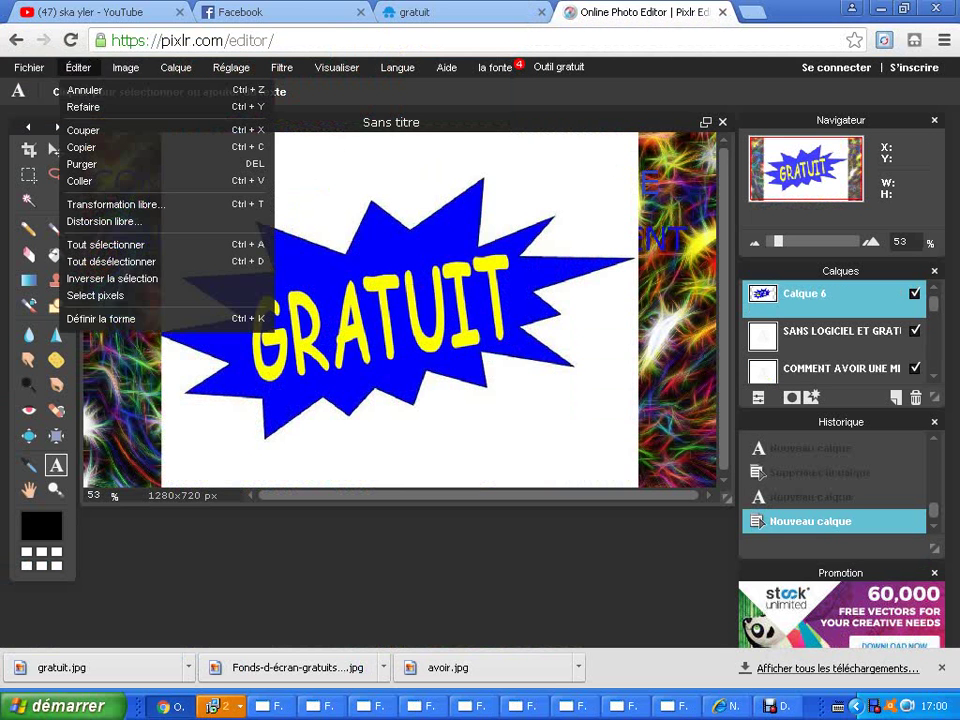
{"action": "left_click", "coordinate": [116, 204]}
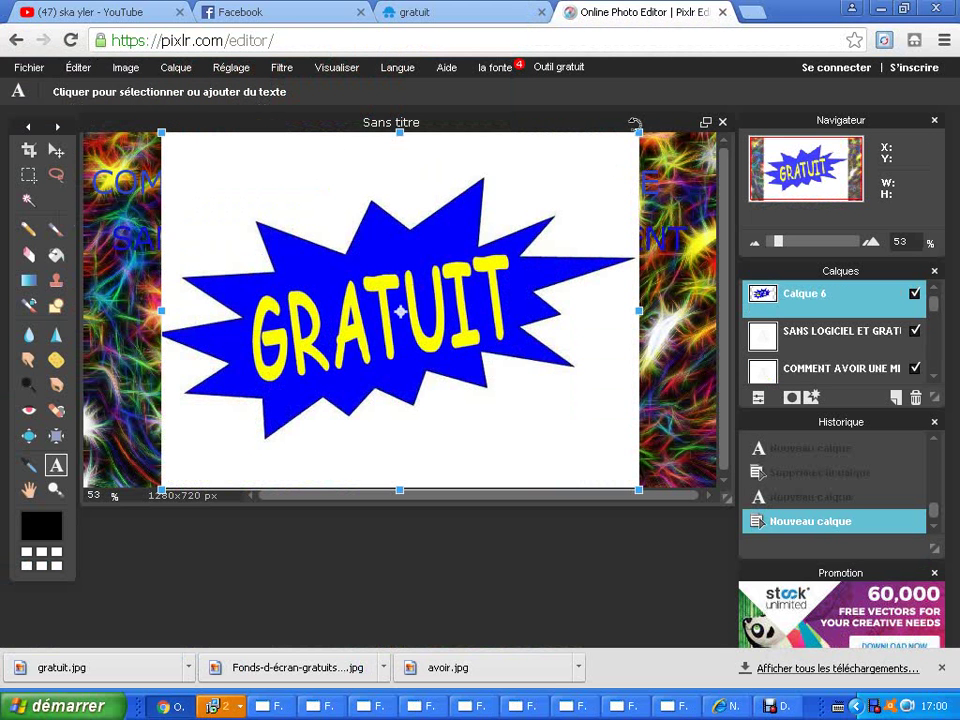
{"action": "left_click_drag", "start_coordinate": [634, 125], "coordinate": [484, 252]}
{"action": "left_click_drag", "start_coordinate": [381, 298], "coordinate": [252, 329]}
Switch to the Search Privacy image search and search the pictures for "sans logicile".
{"action": "left_click", "coordinate": [448, 13]}
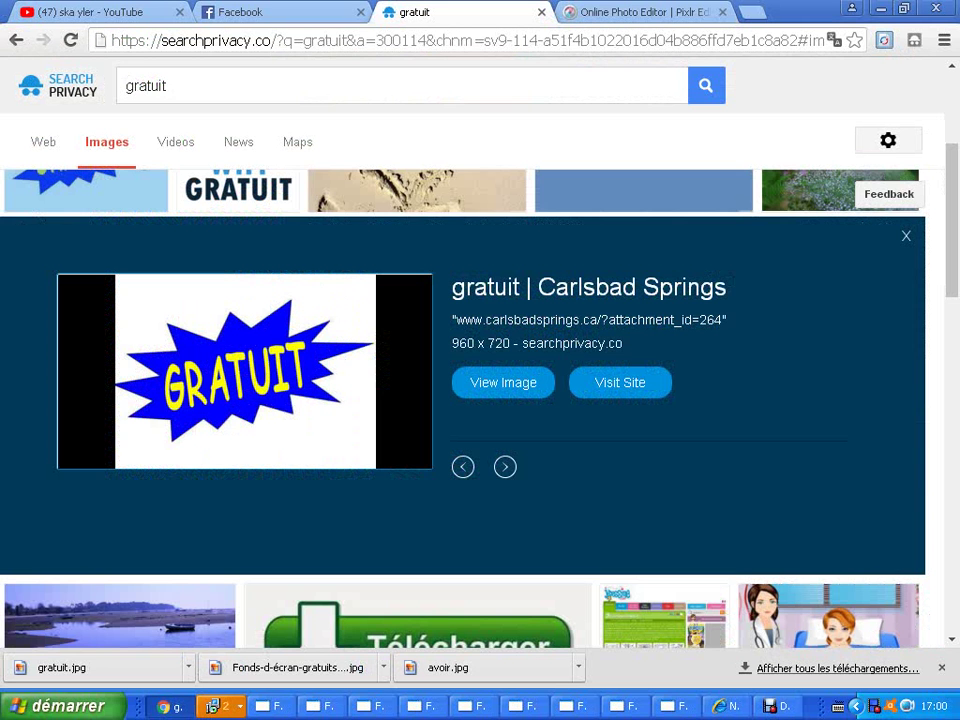
{"action": "double_click", "coordinate": [147, 86]}
{"action": "type", "text": "s"}
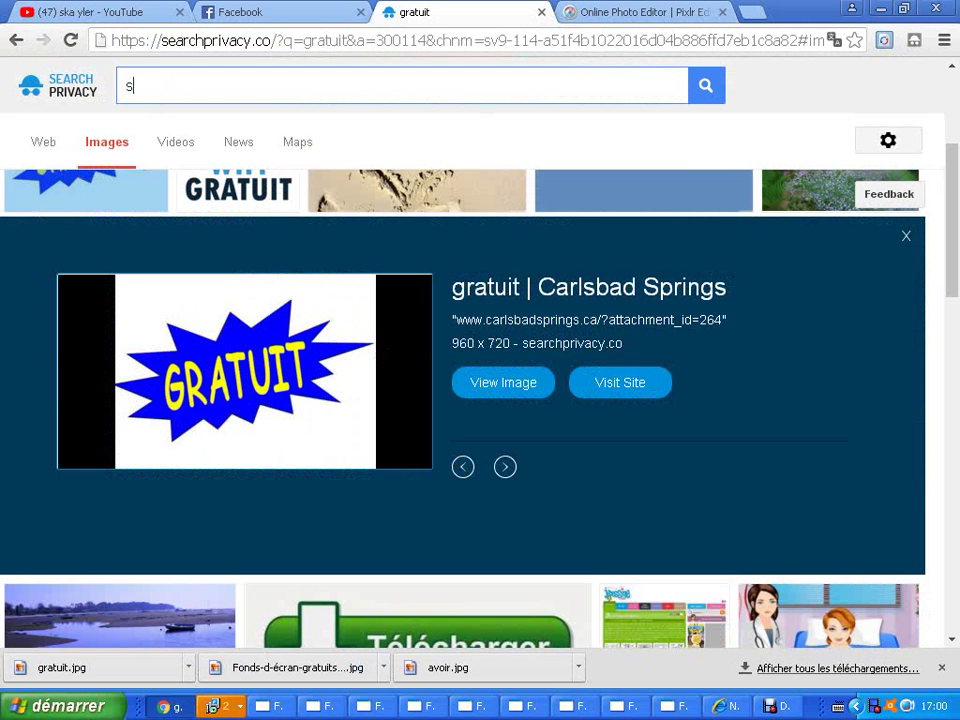
{"action": "type", "text": "ans logi"}
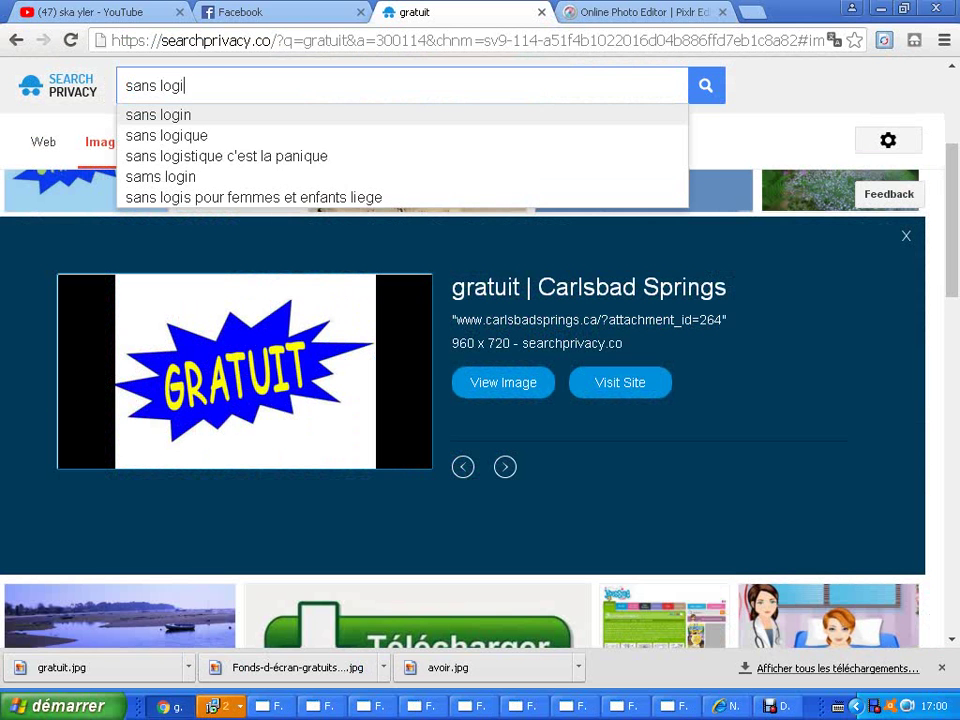
{"action": "type", "text": "cile"}
{"action": "key", "text": "Down"}
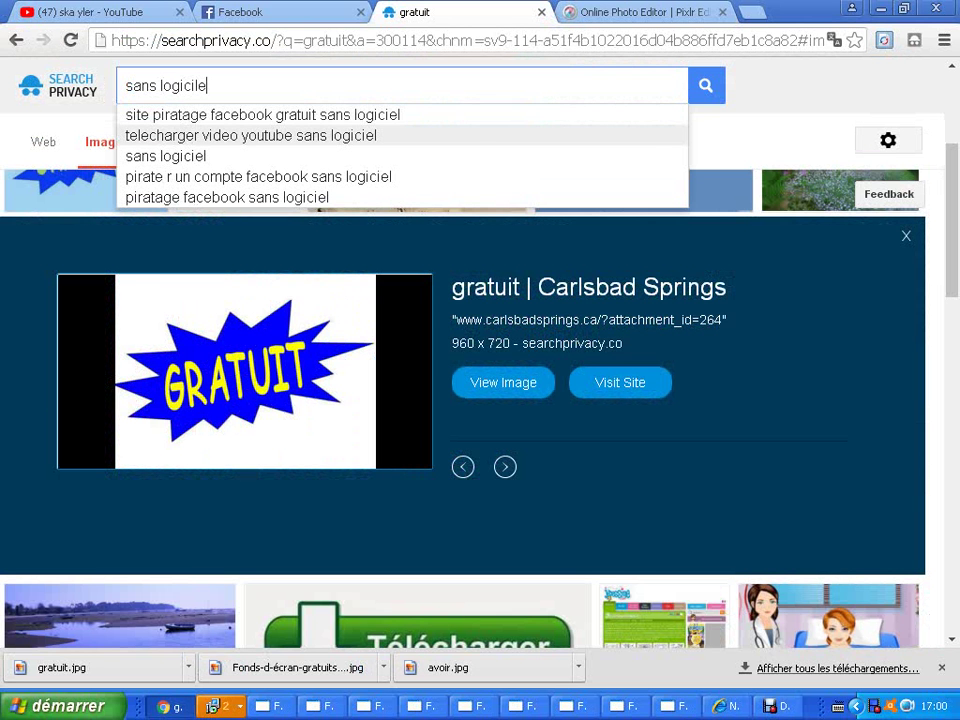
{"action": "key", "text": "Return"}
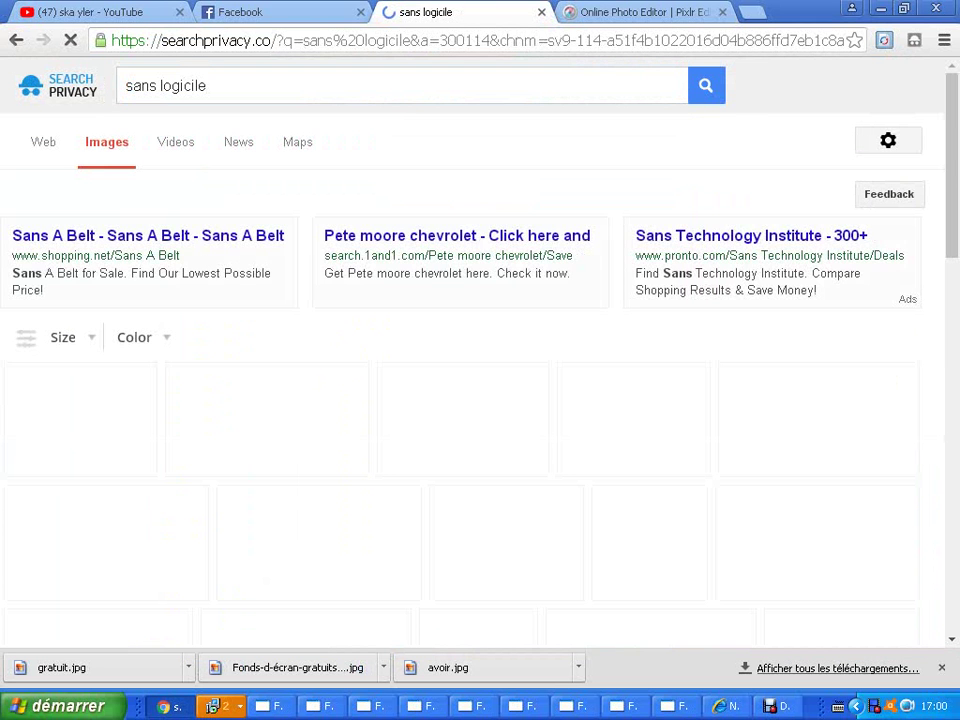
Open the "COMMENT FAIRE UNE BELLE MINIATURE" picture from the image results and bring up its saving options.
{"action": "scroll", "coordinate": [480, 400], "scroll_direction": "down", "scroll_amount": 3}
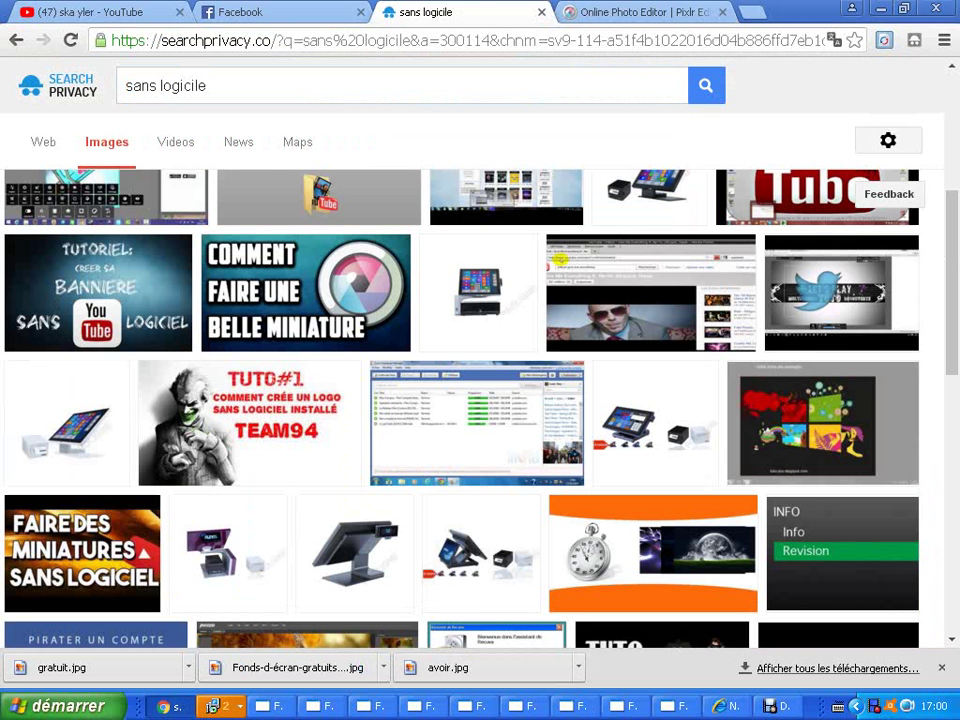
{"action": "left_click", "coordinate": [306, 293]}
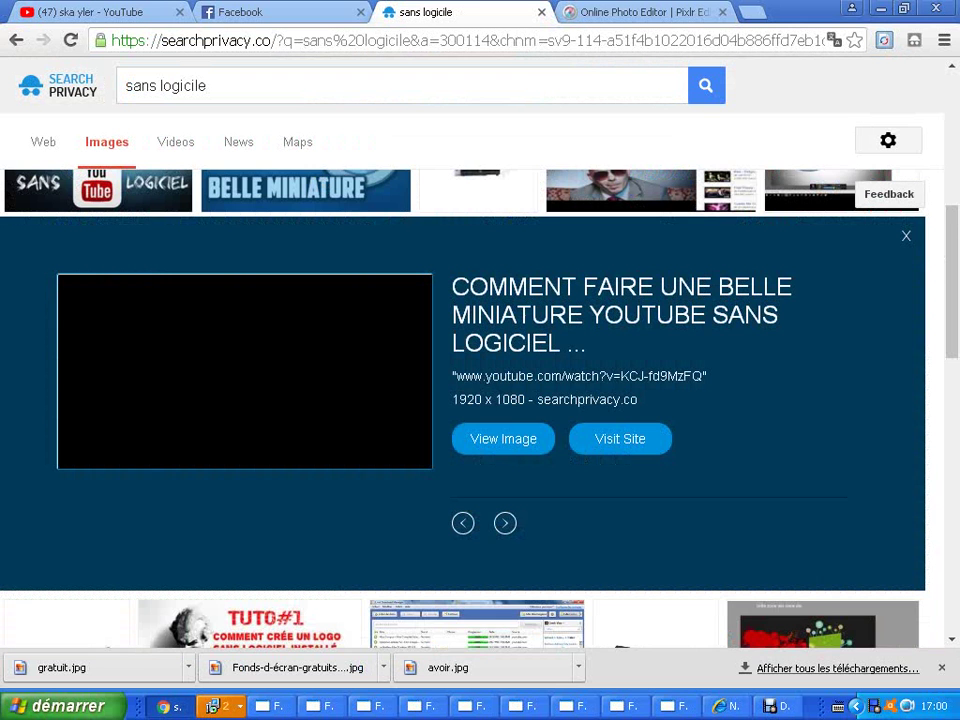
{"action": "right_click", "coordinate": [274, 341]}
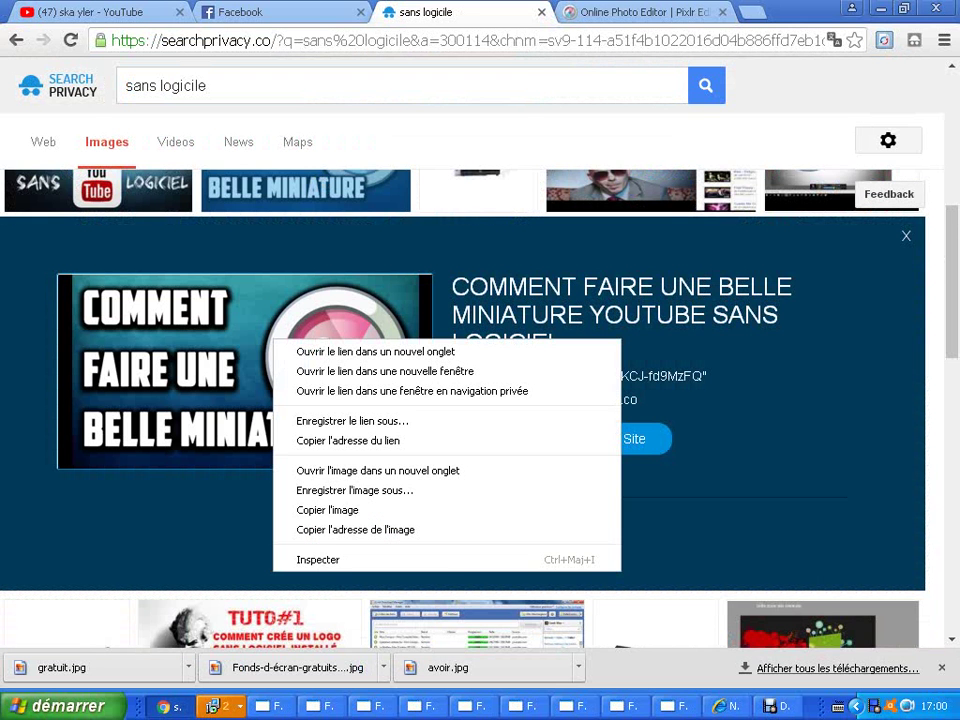